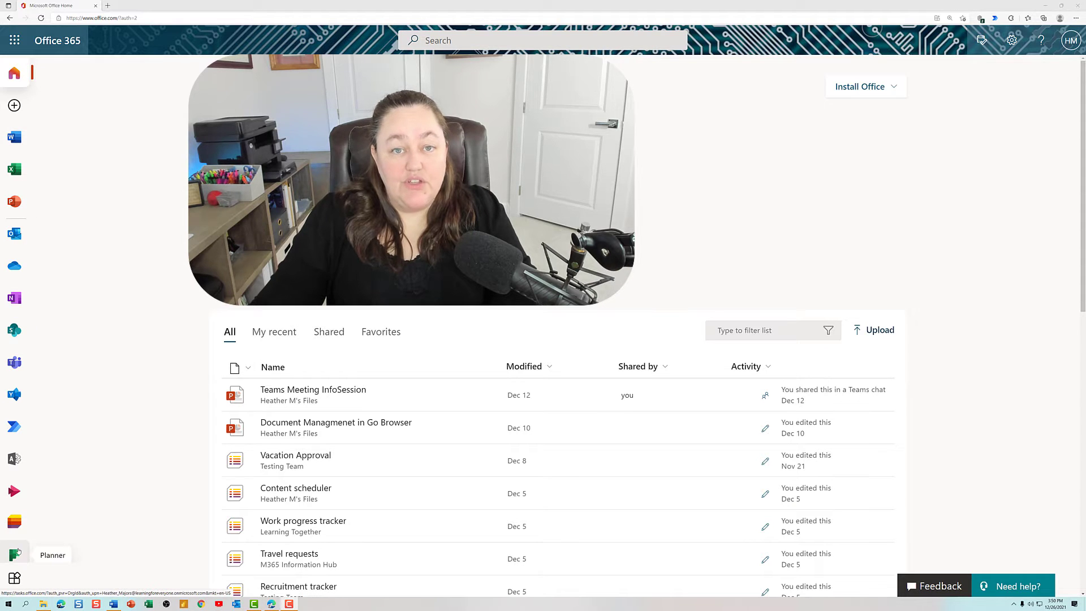
Step: Open Planner from the full list of Office 365 apps
scroll(14, 571, down, 1)
click(14, 577)
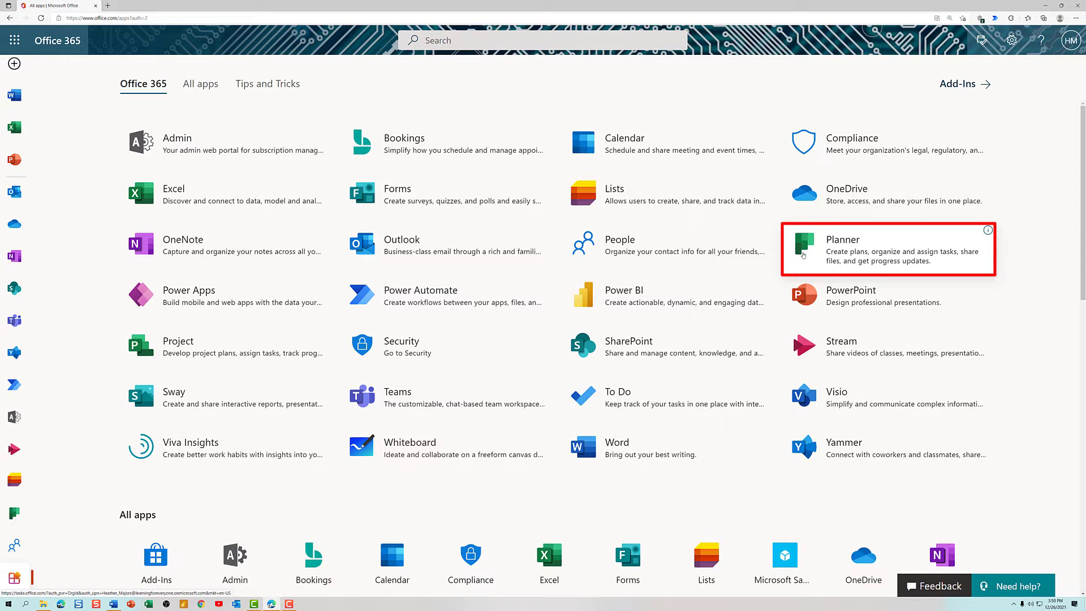
click(804, 257)
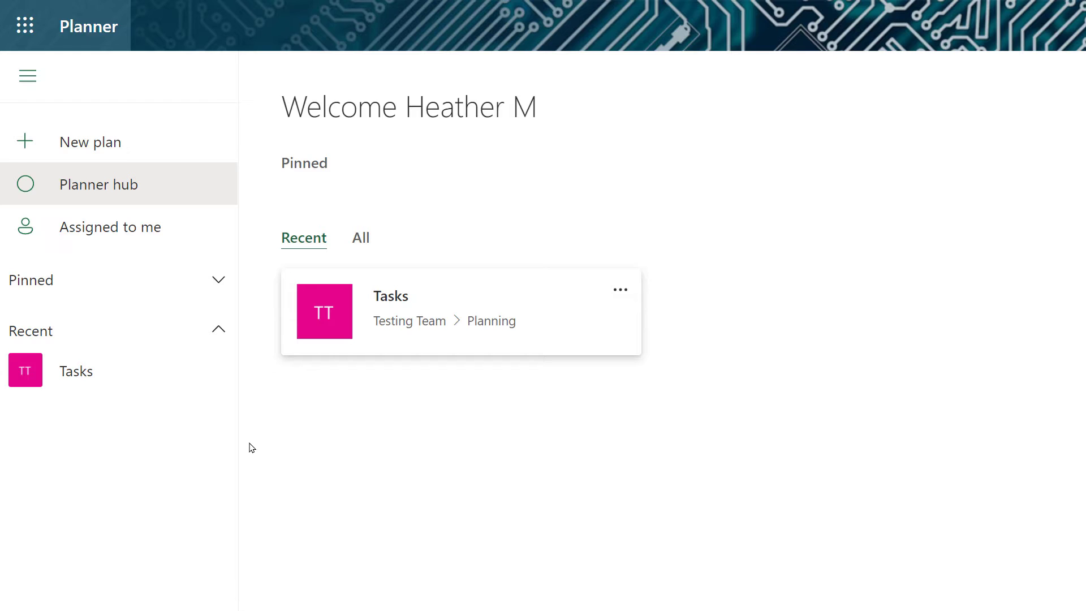
Step: View the tasks assigned to the signed-in account across plans and return to the Planner hub
click(114, 231)
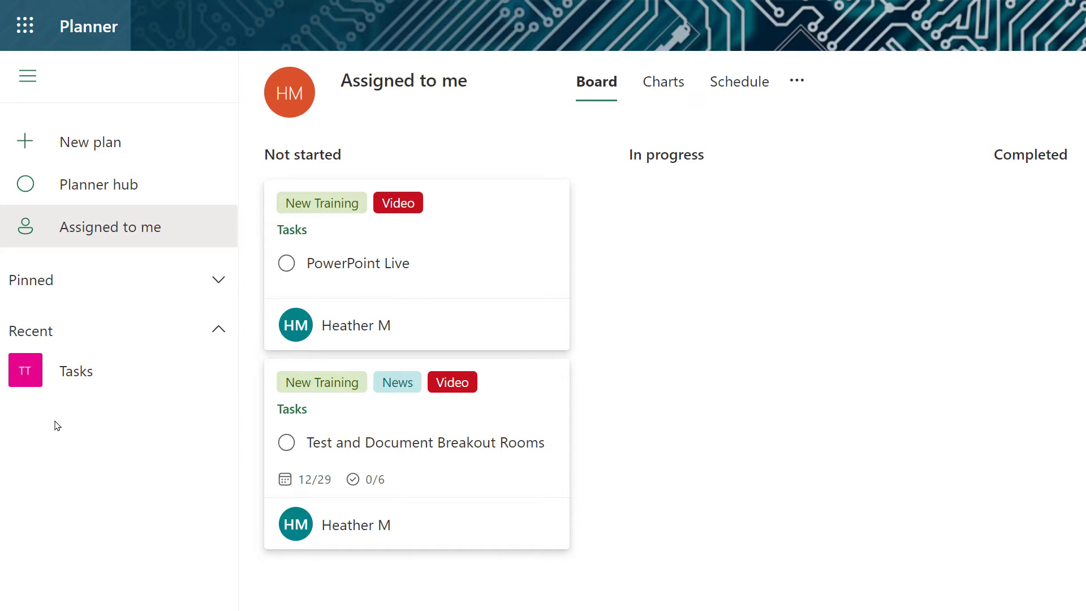
click(109, 177)
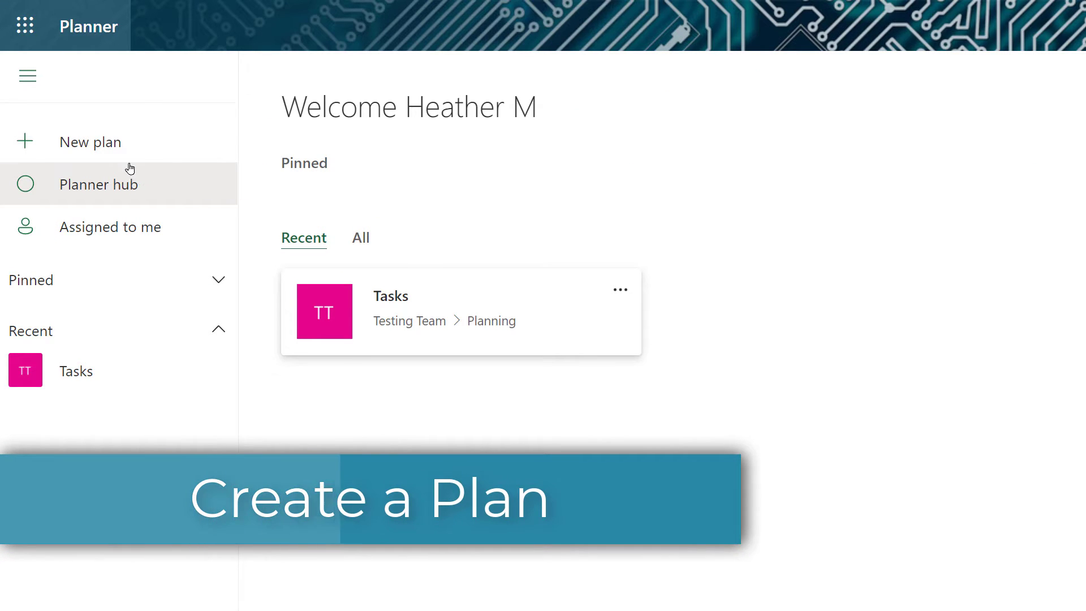
Step: Create a new plan named Training Team within the existing Testing Team Microsoft 365 group
click(79, 145)
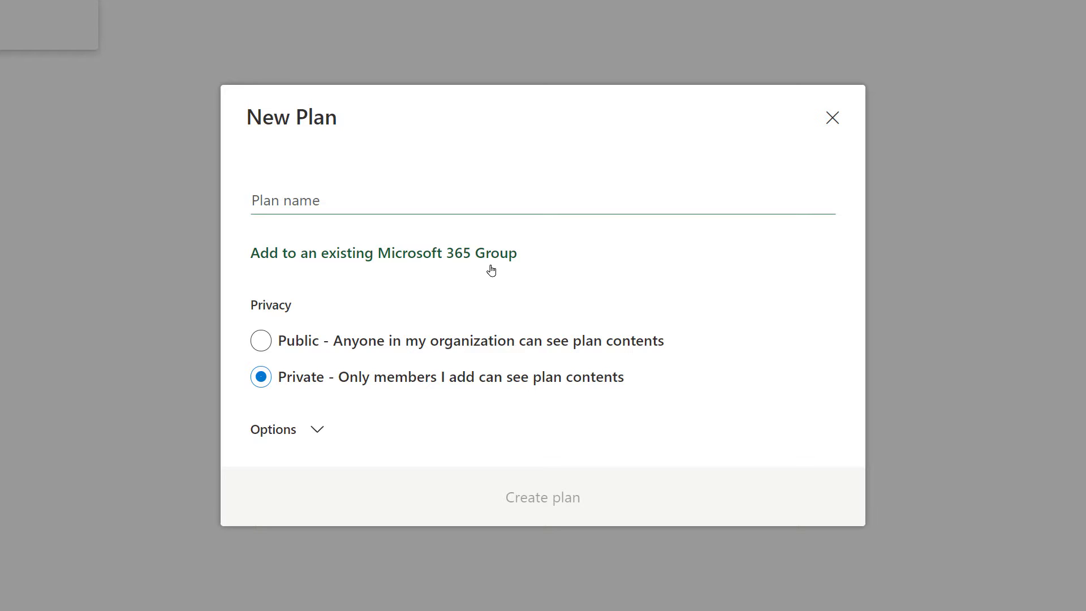
text(T)
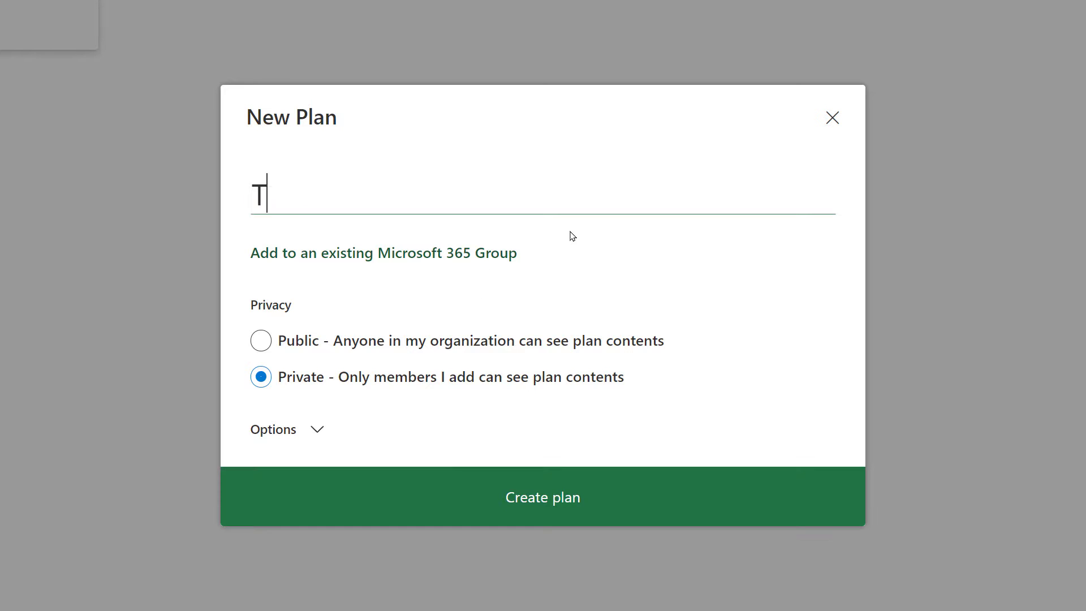
text(raining T)
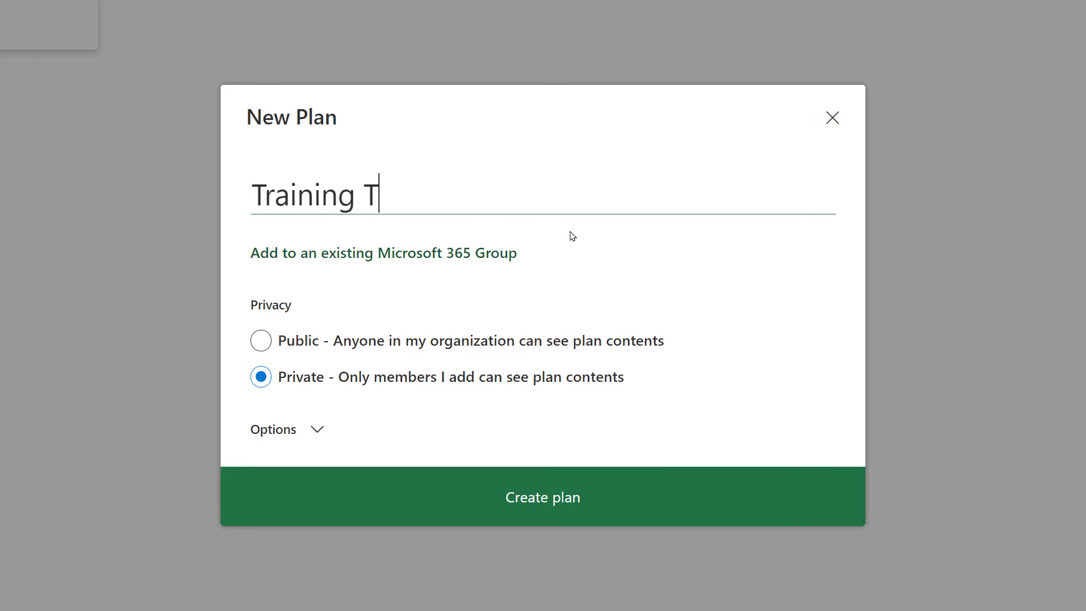
text(eam)
click(316, 429)
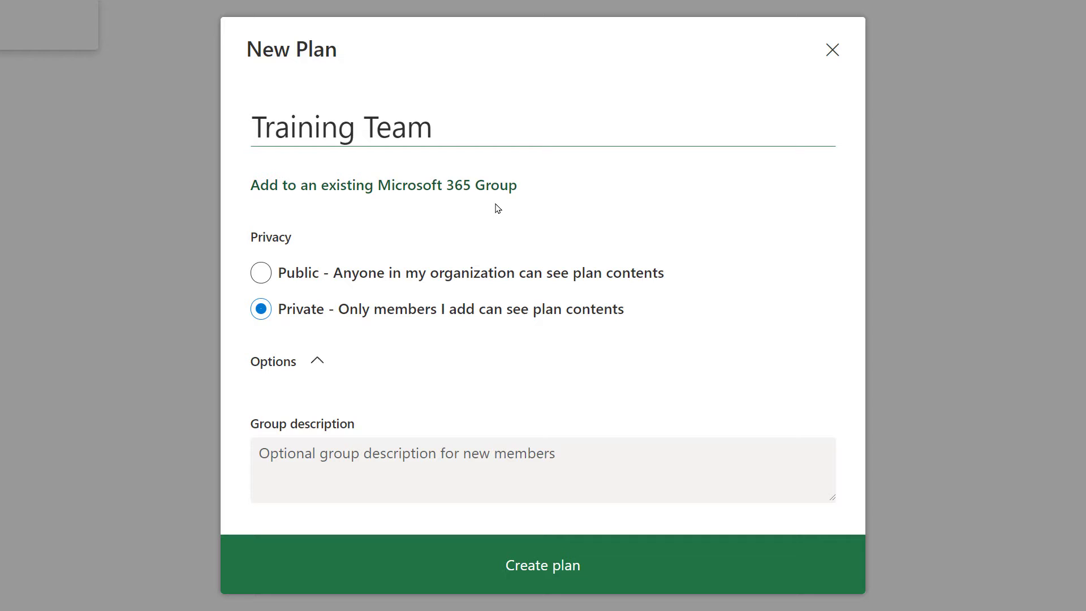
click(296, 185)
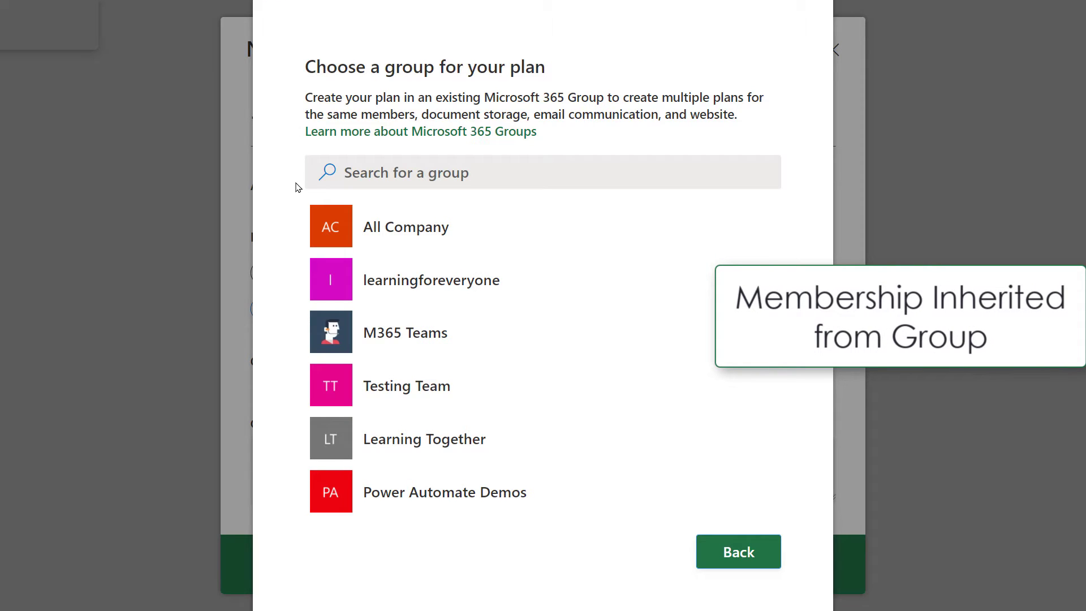
click(334, 398)
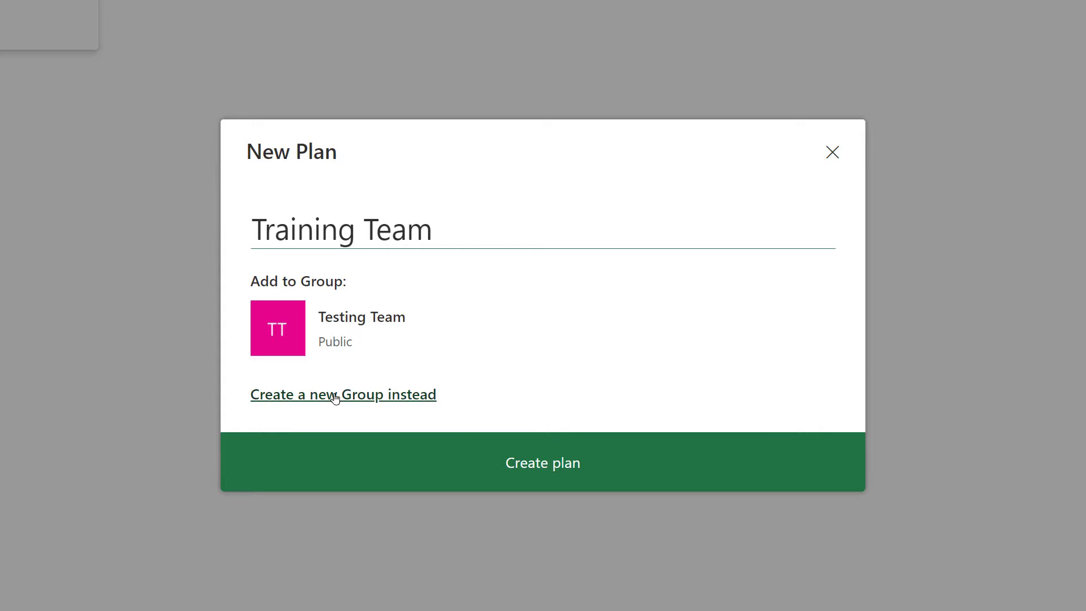
click(453, 473)
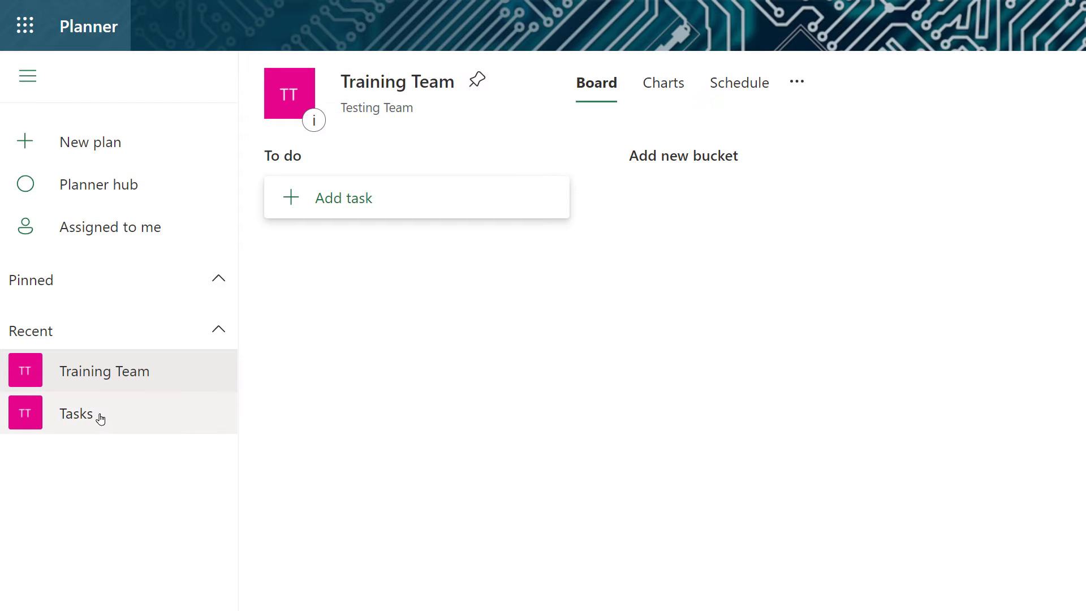
Step: Look at the existing Tasks plan among the recent plans
click(135, 416)
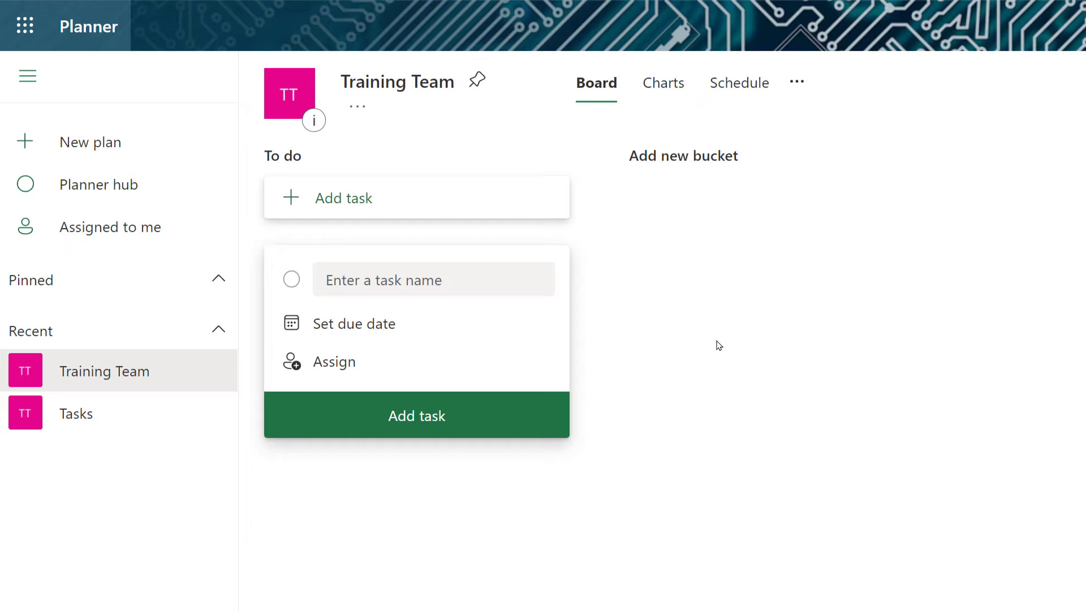
Step: Add three buckets named Video, New Training and Updated Training to the Training Team board
click(685, 164)
text(Vid)
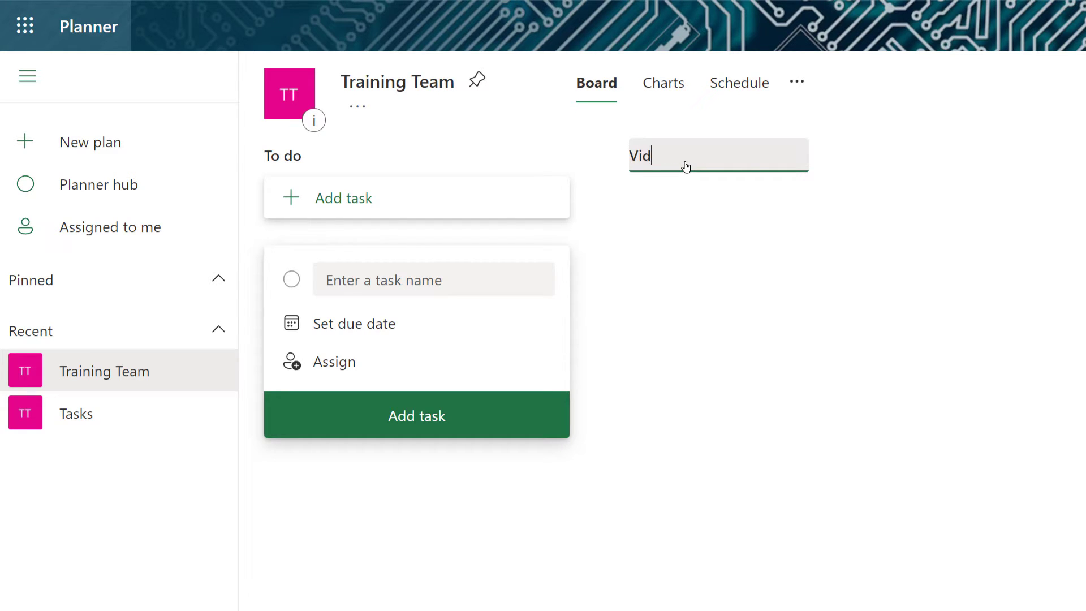
text(eo)
key(Return)
click(491, 169)
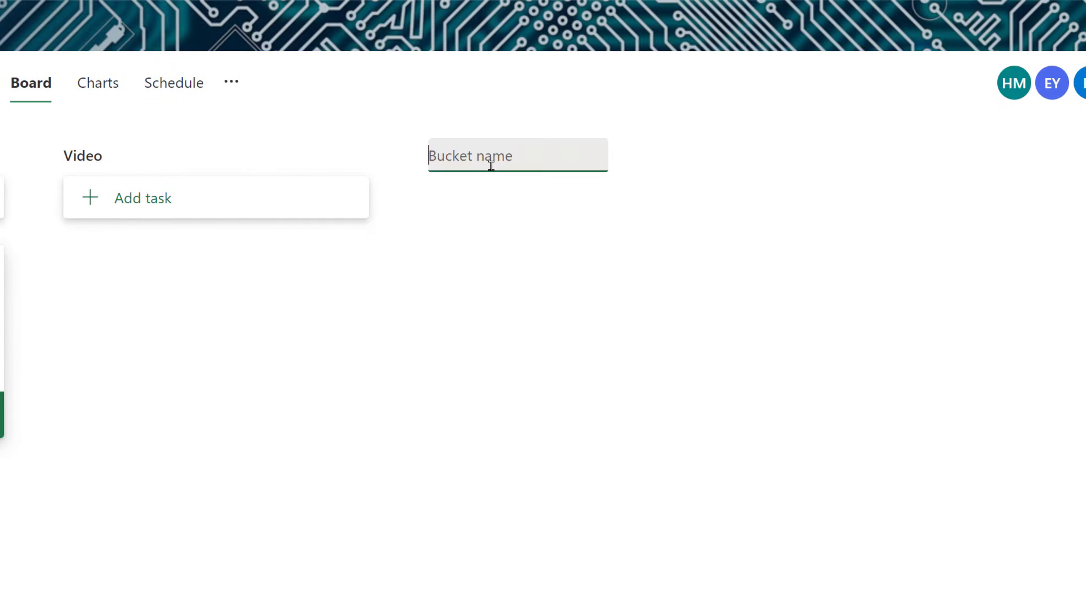
text(New Training)
key(Return)
click(848, 156)
text(U)
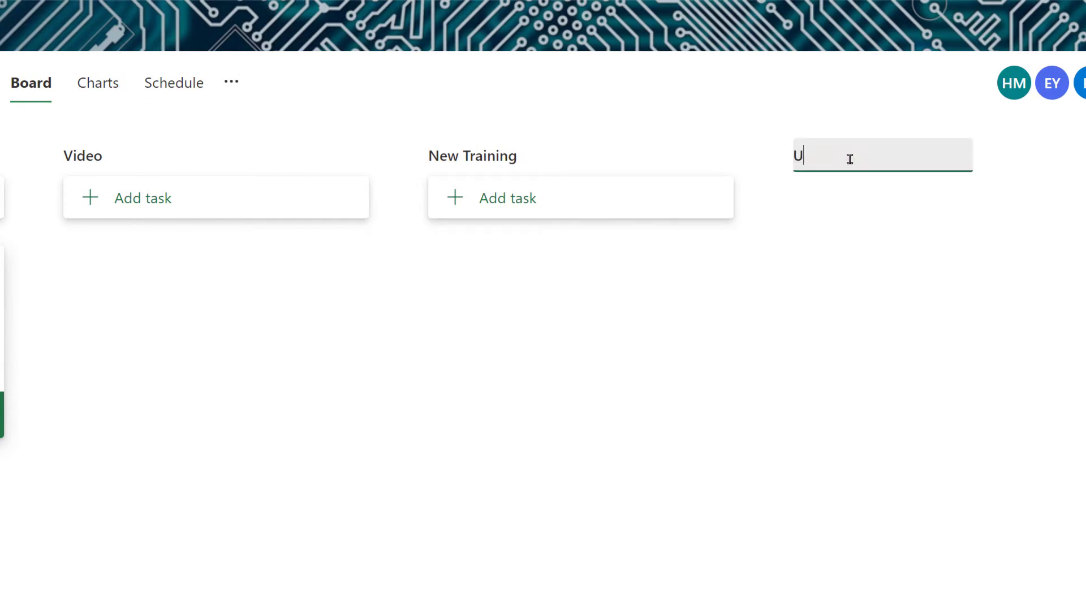
text(pdated Training)
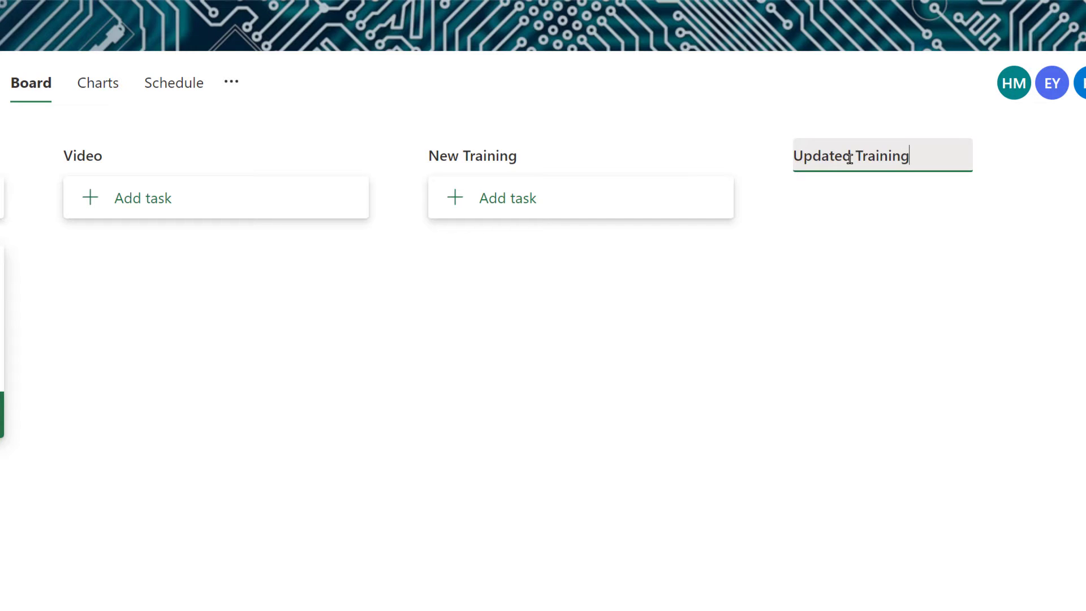
key(Return)
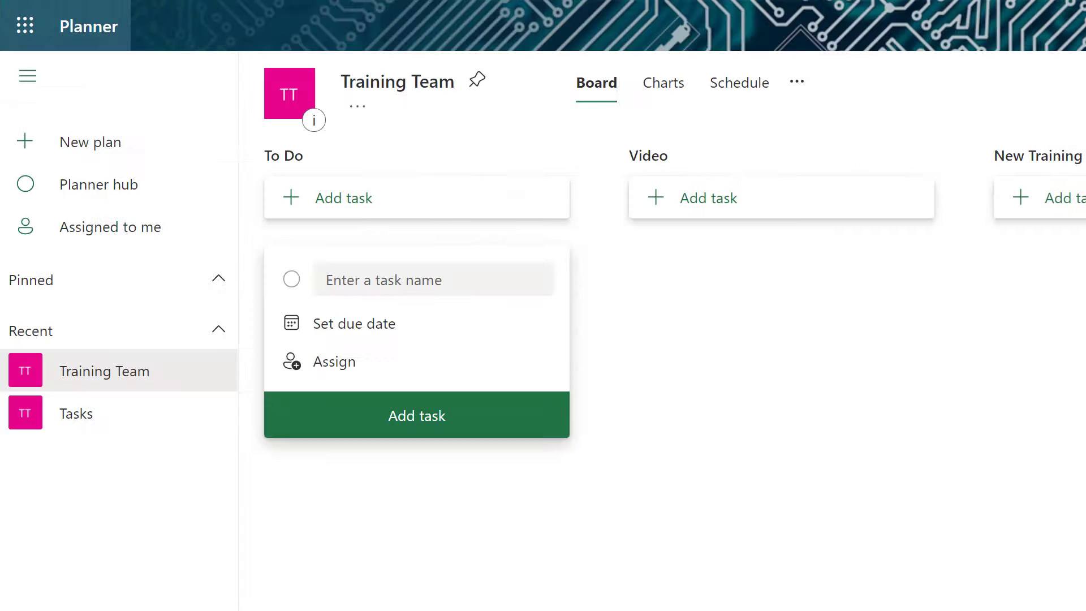
Step: Rename the To Do bucket with the owner's first name followed by "tasks"
click(566, 177)
double_click(325, 160)
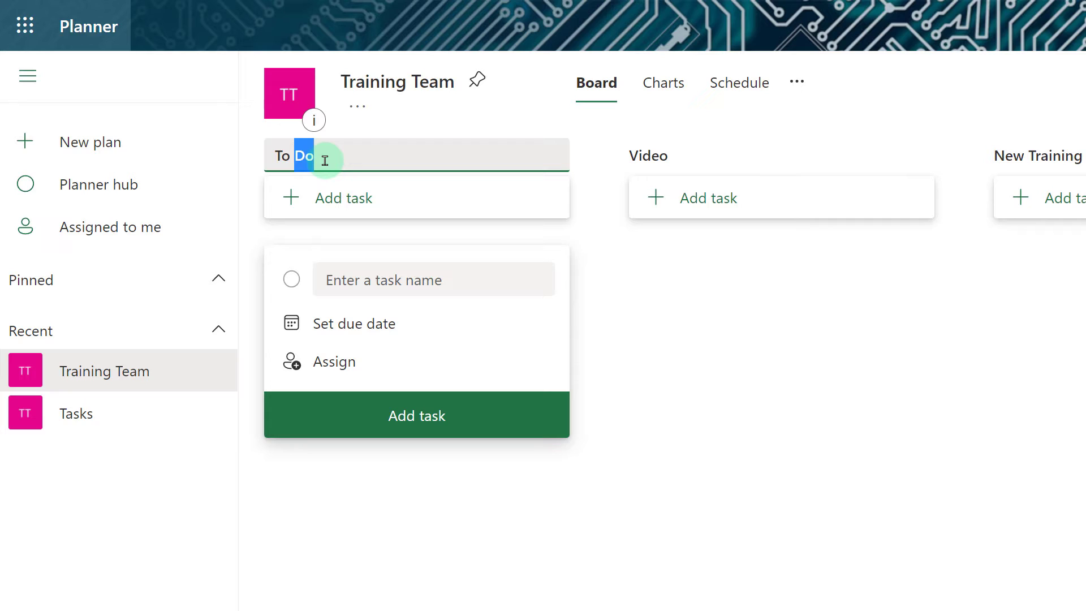
drag(337, 154, 272, 150)
text(Heather)
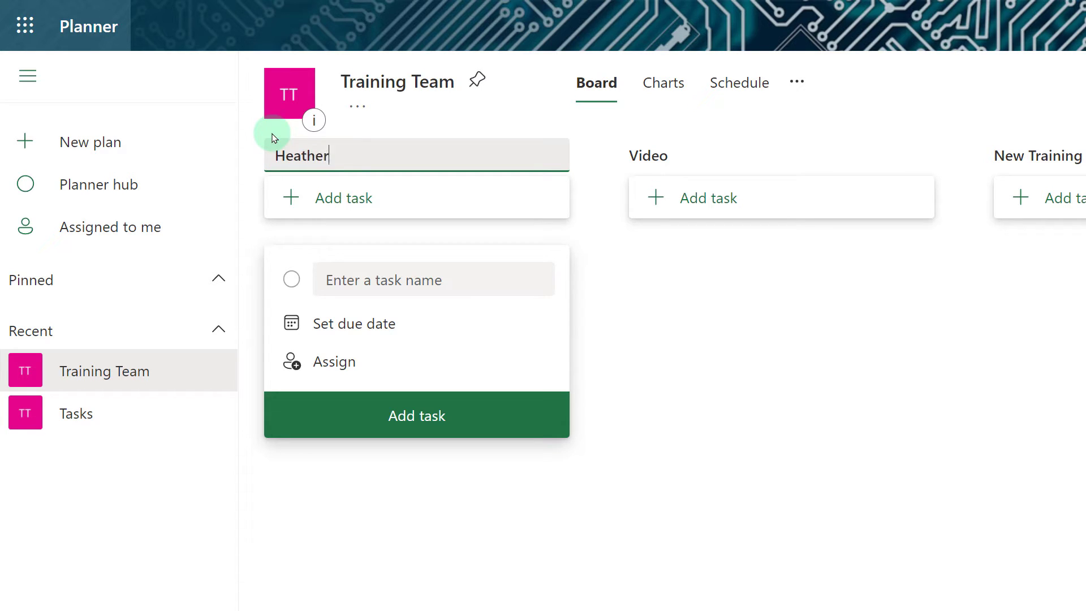
text(s tasks)
key(Return)
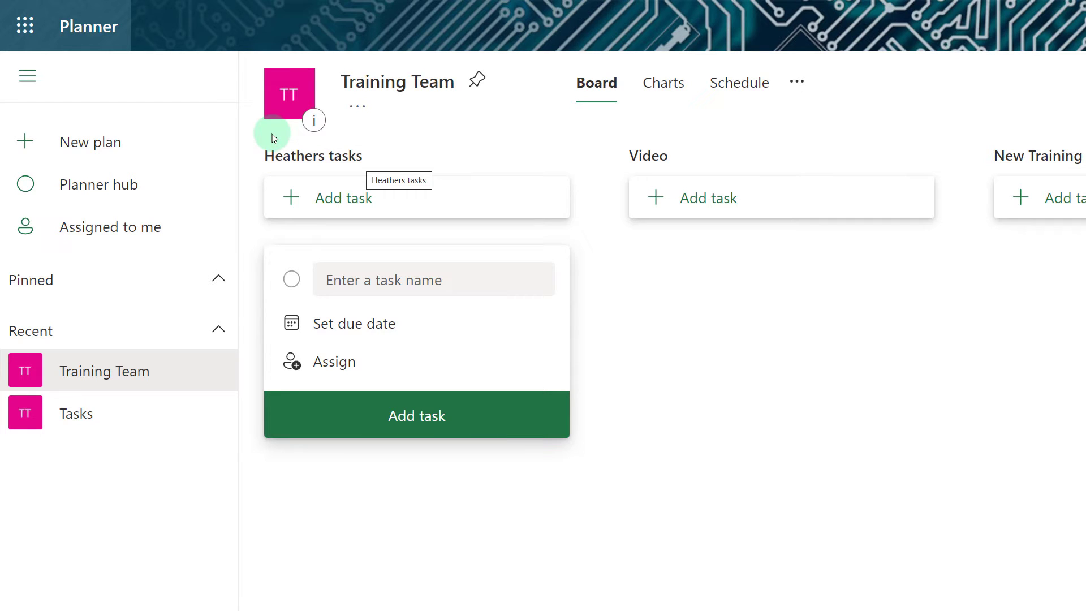
Step: Examine the options for renaming, deleting and moving the personal tasks bucket
click(551, 156)
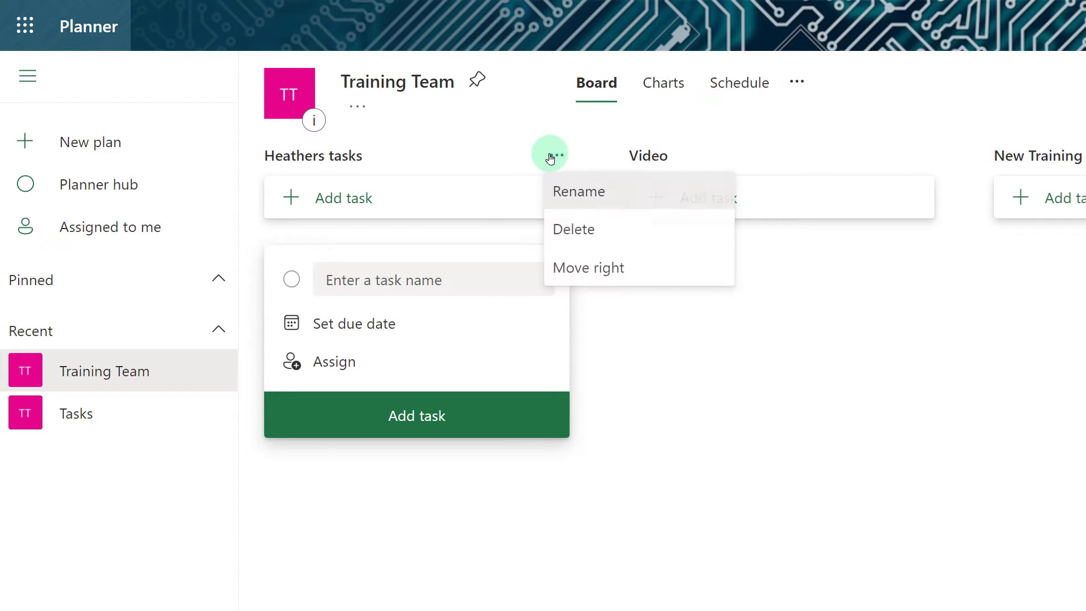
click(577, 199)
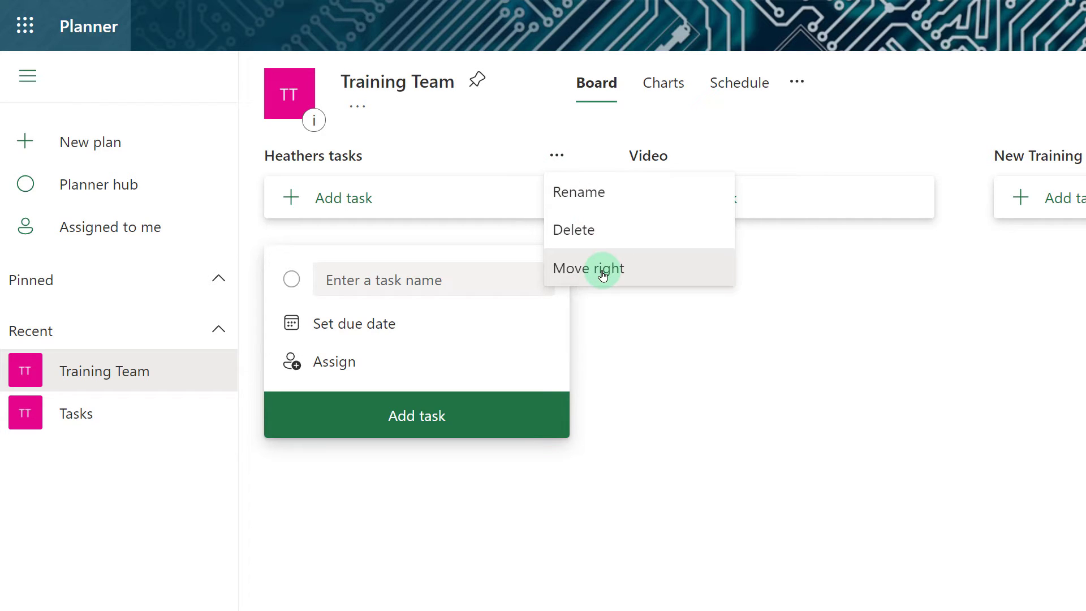
click(694, 359)
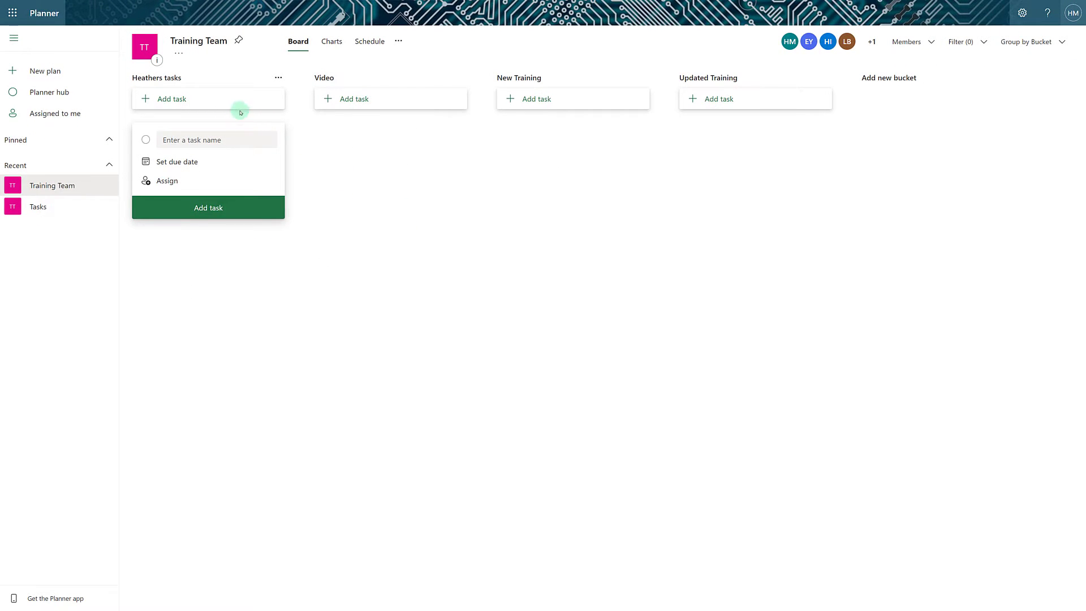
Step: Reorder the board's buckets as Video, Updated Training and New Training, with the personal tasks bucket last
drag(232, 90, 390, 87)
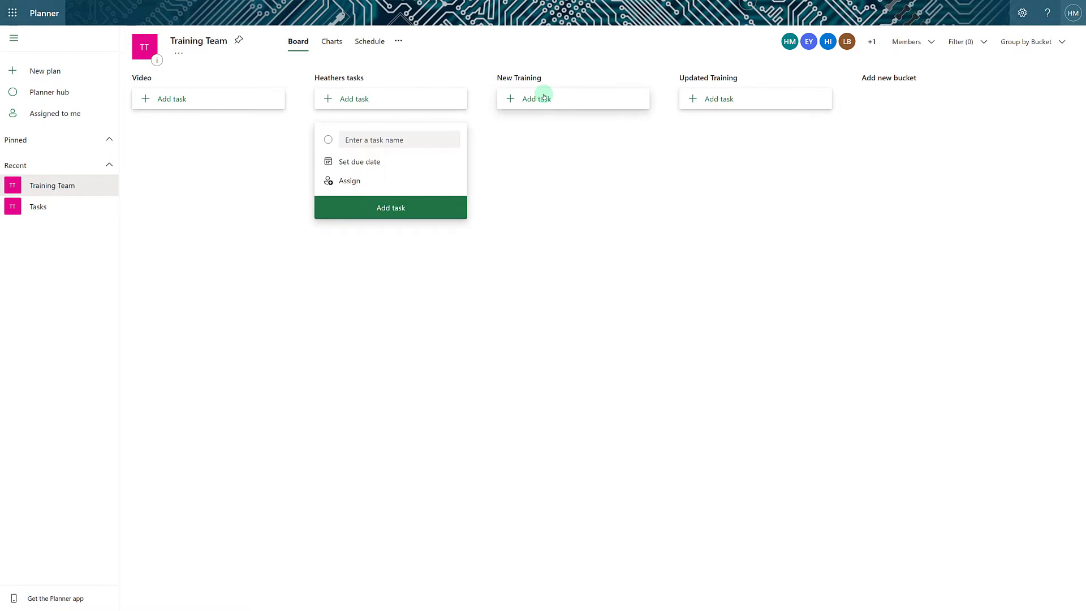
drag(424, 97, 802, 90)
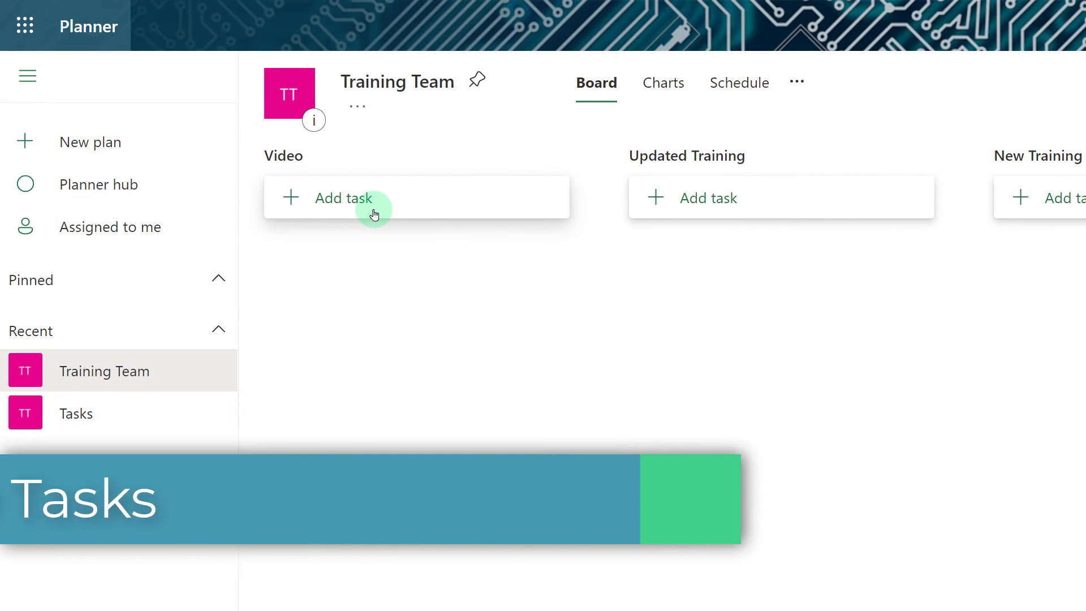
Step: Add a task named Planner to the Video bucket
click(374, 216)
click(362, 279)
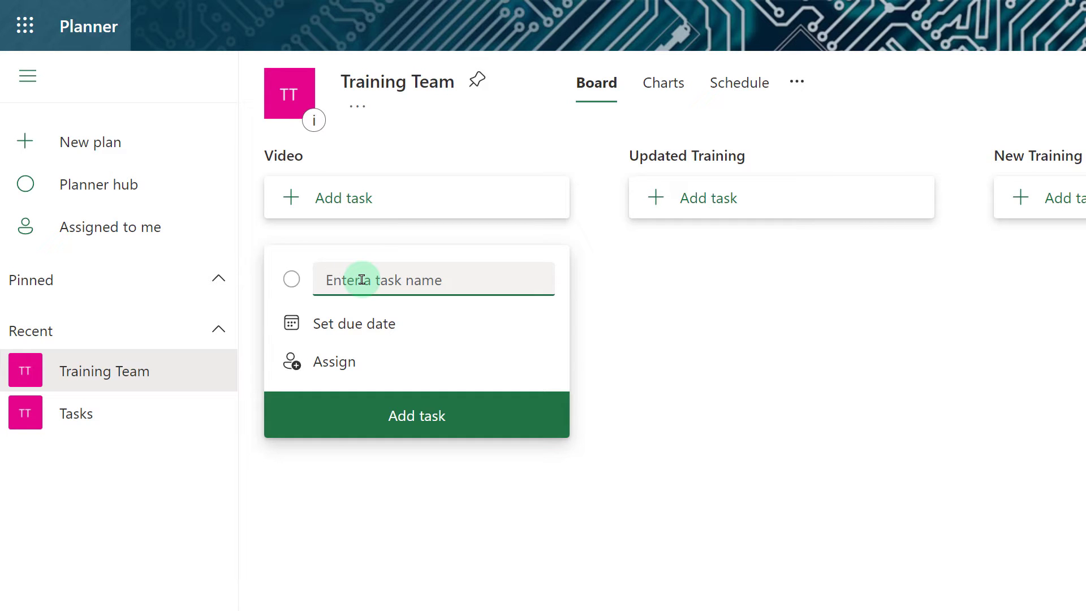
text(Planner)
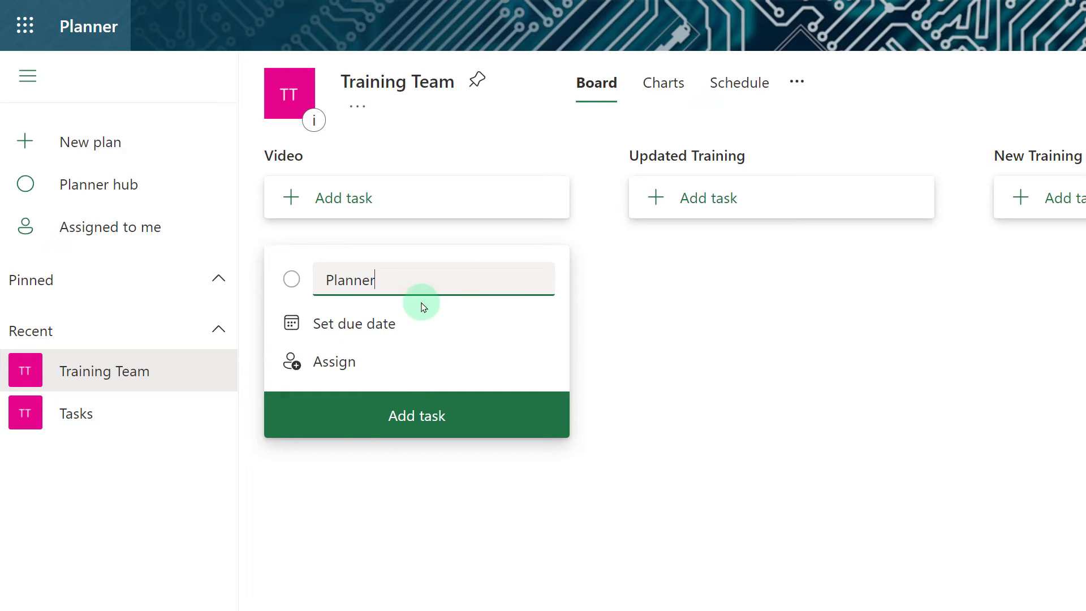
click(360, 426)
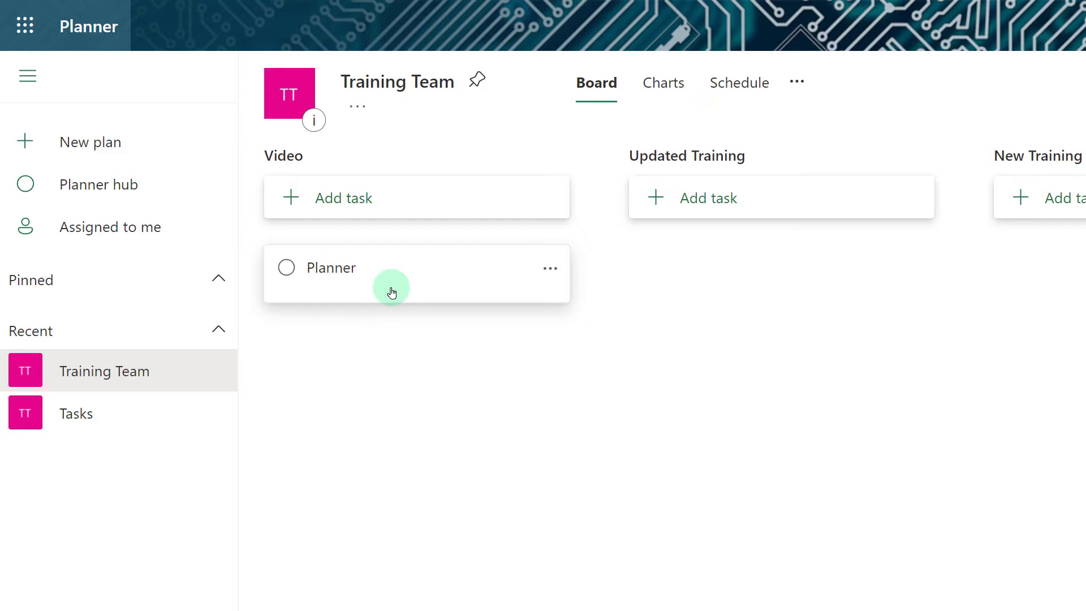
Step: Open the Planner task's details and assign it to two members of the plan
click(392, 292)
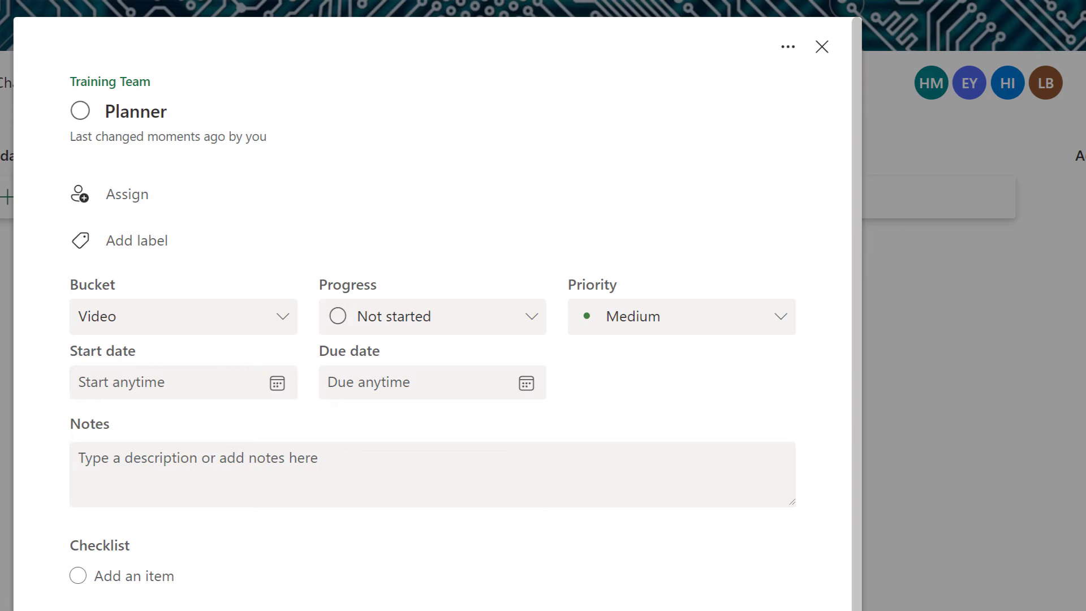
click(128, 208)
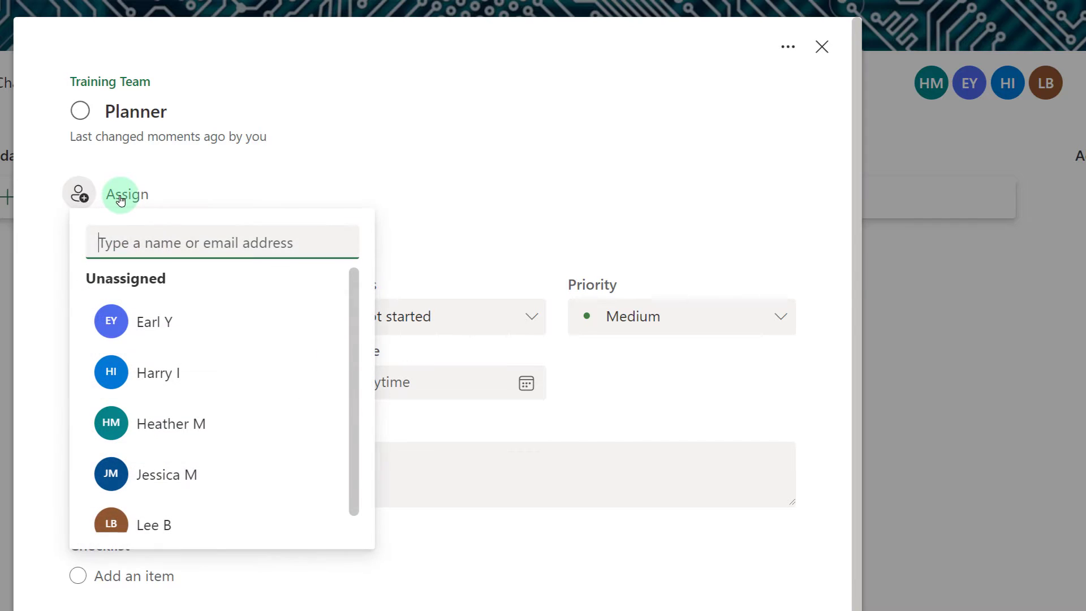
click(151, 322)
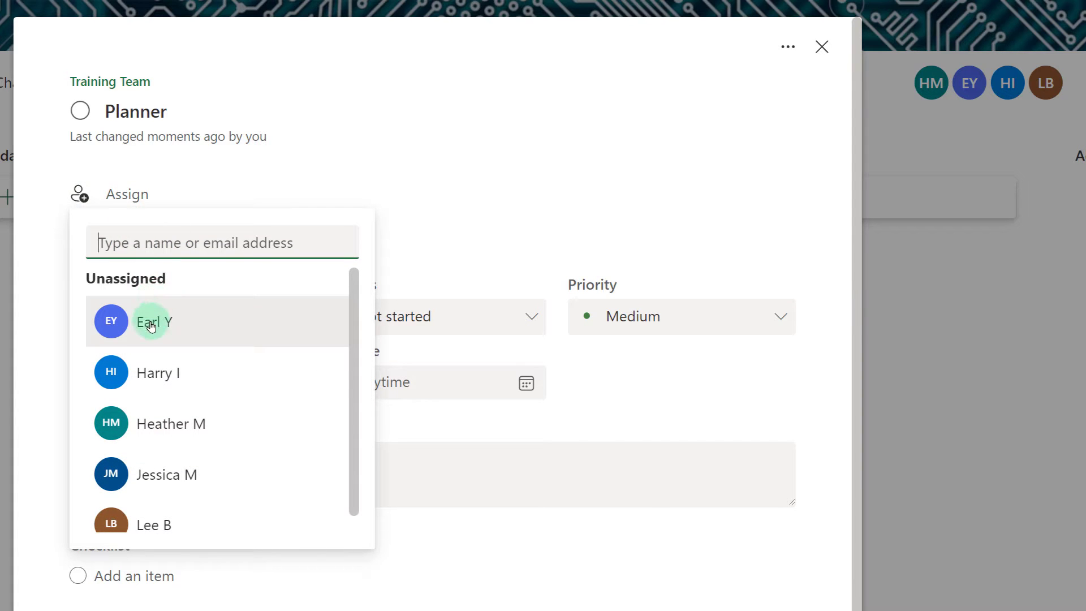
click(158, 469)
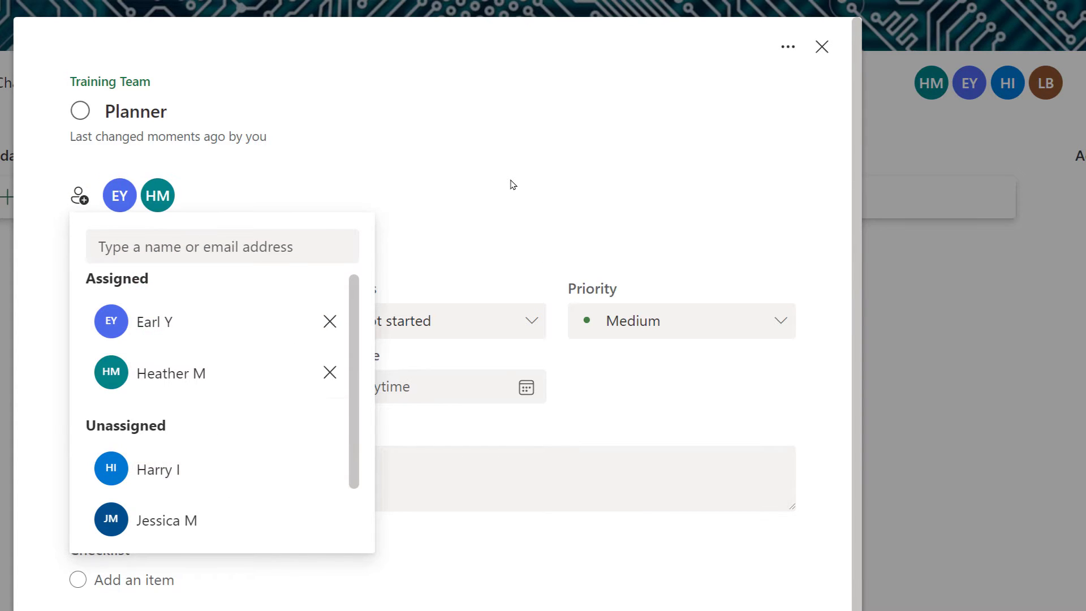
click(511, 184)
Step: Add the red label to the Planner task and rename that label Video
click(275, 259)
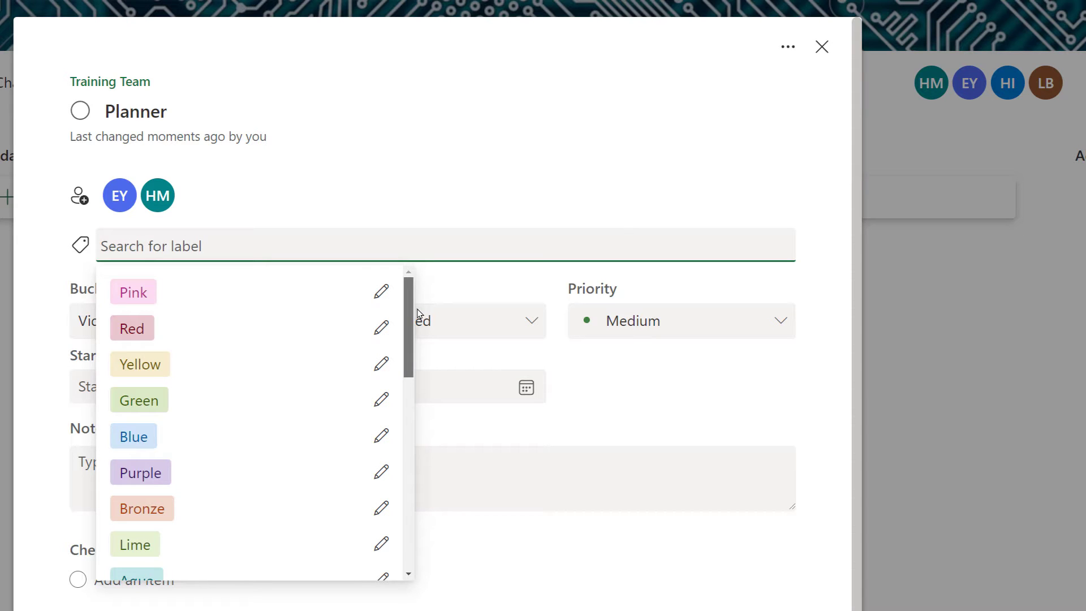
drag(407, 312, 421, 283)
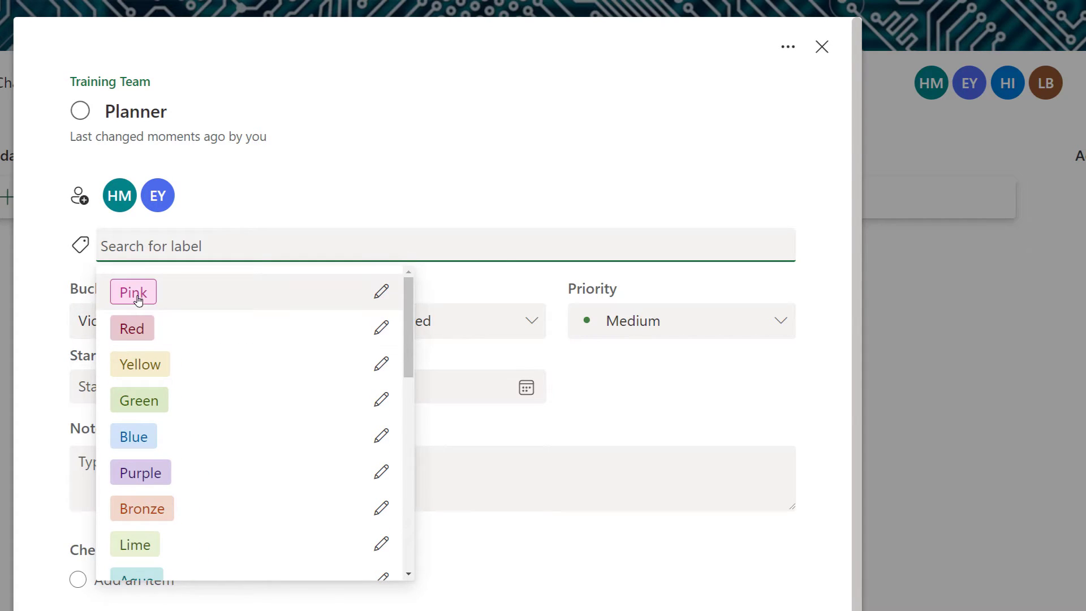
click(132, 328)
key(ctrl+a)
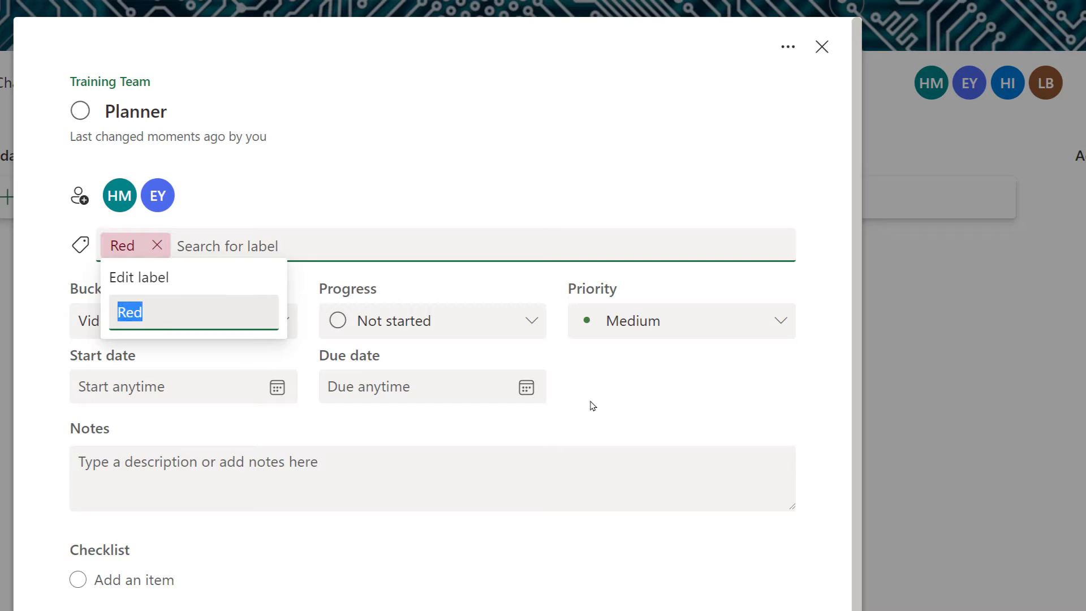
text(Video)
key(Return)
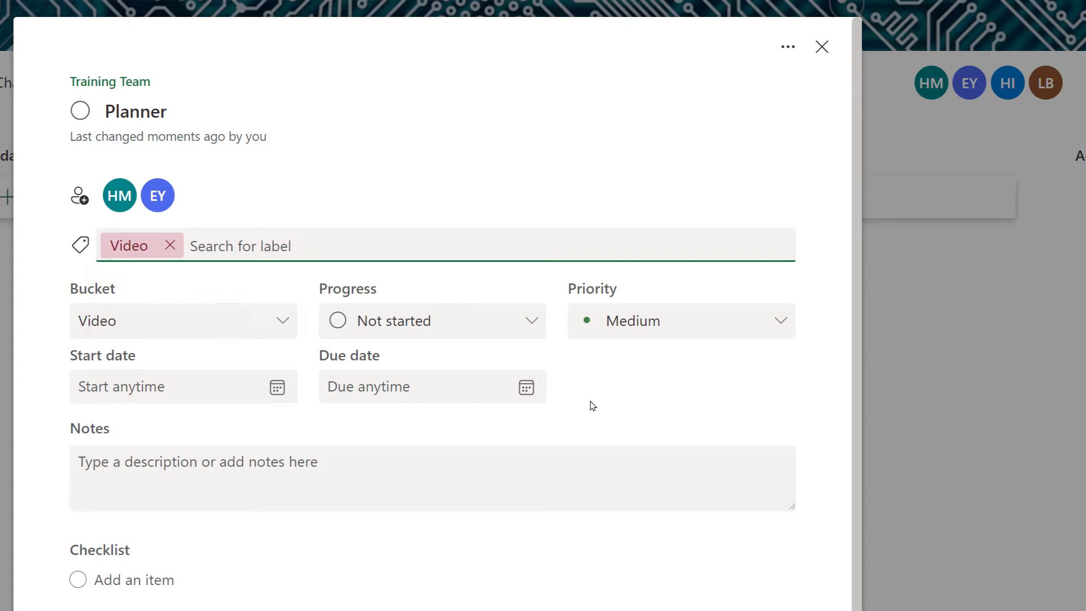
Step: Add the yellow label to the Planner task and rename that label New
click(242, 246)
click(235, 329)
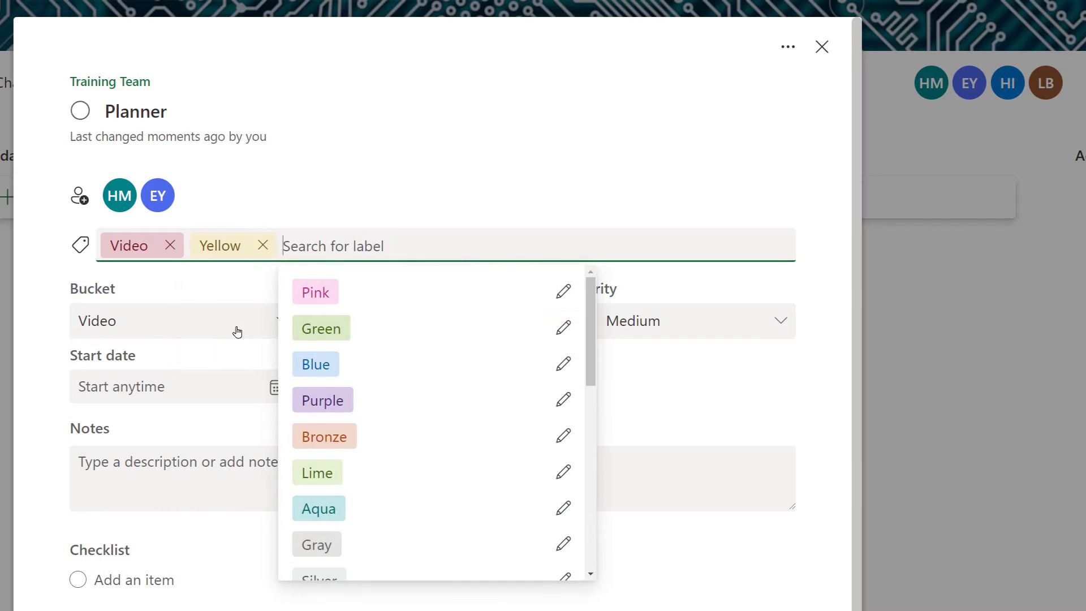
click(230, 246)
drag(265, 308, 201, 310)
text(New)
key(Return)
Step: Rename the bronze label as Update Training without applying it to the task
click(313, 244)
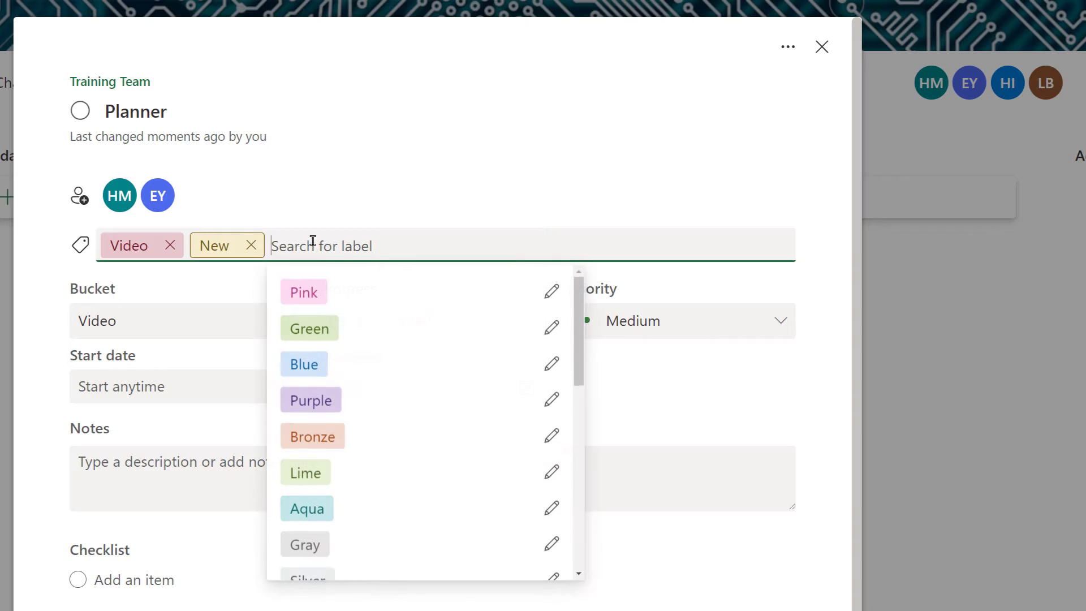
click(551, 436)
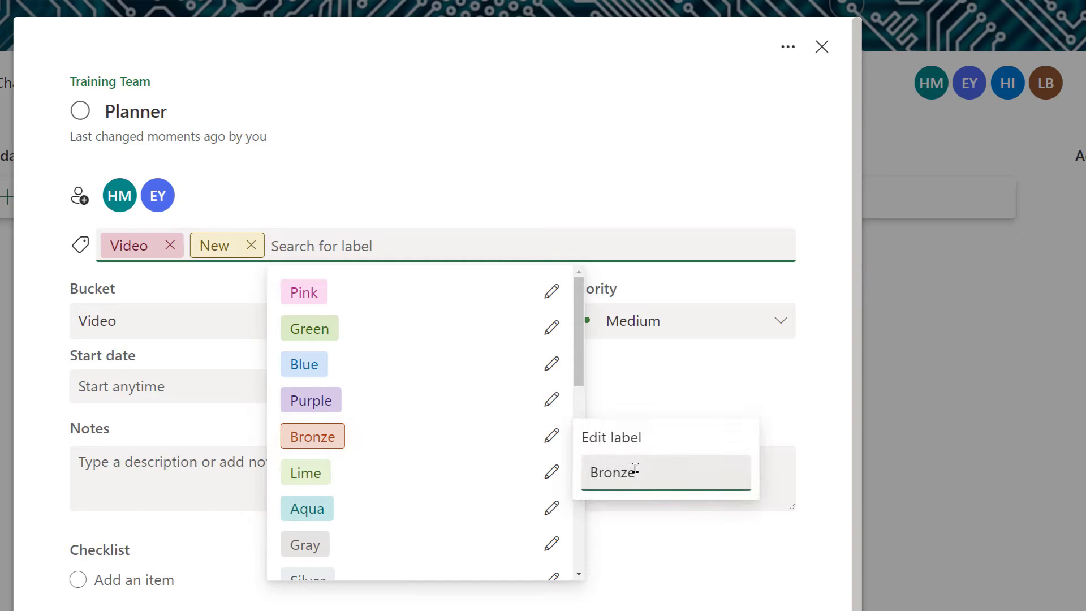
drag(637, 468, 587, 470)
text(Update Training)
key(Return)
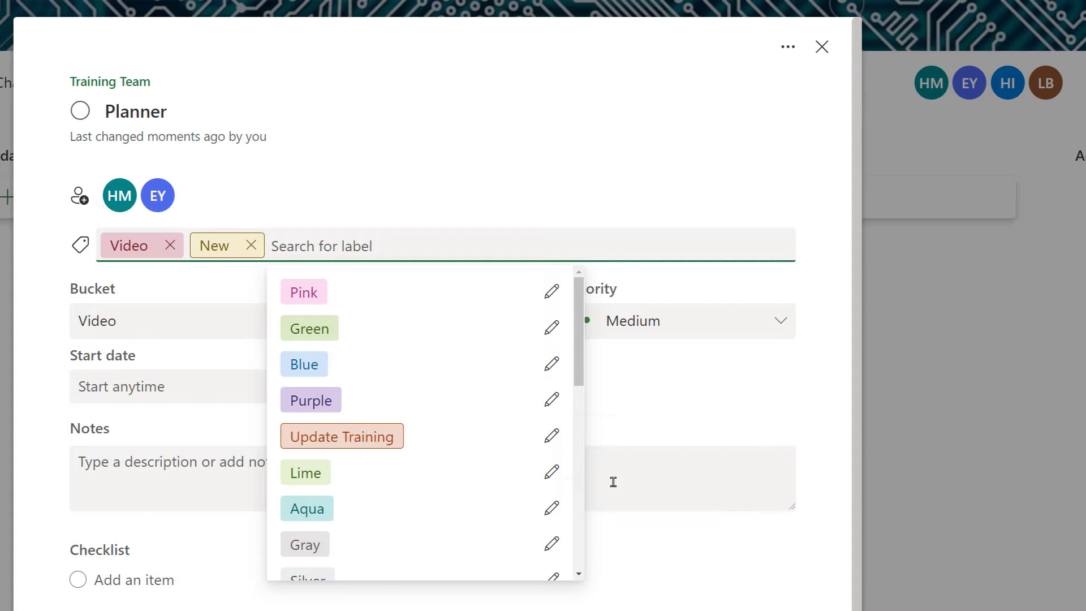
click(351, 598)
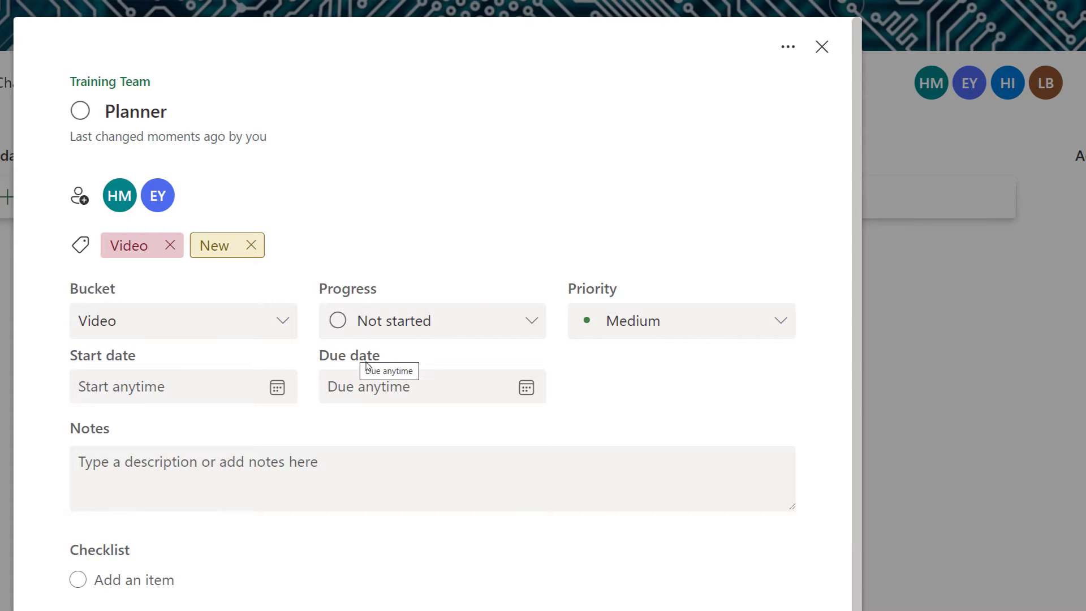
Step: Rename the task's yellow label as News
click(224, 242)
text(s)
key(Return)
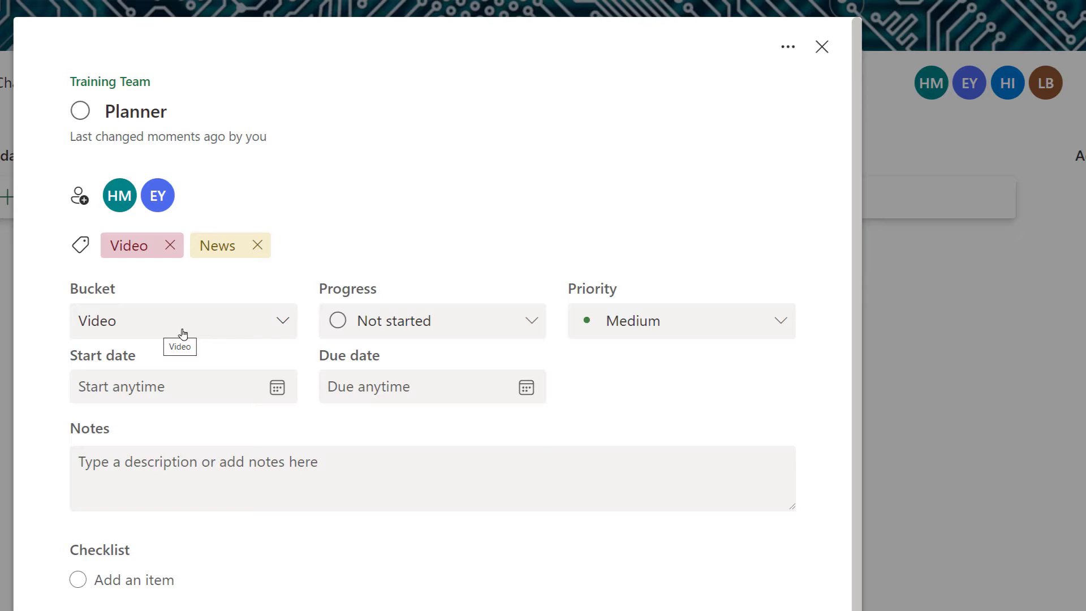
Step: Examine the task's bucket, progress and priority choices and its start and due date calendars, leaving them all unset
click(283, 322)
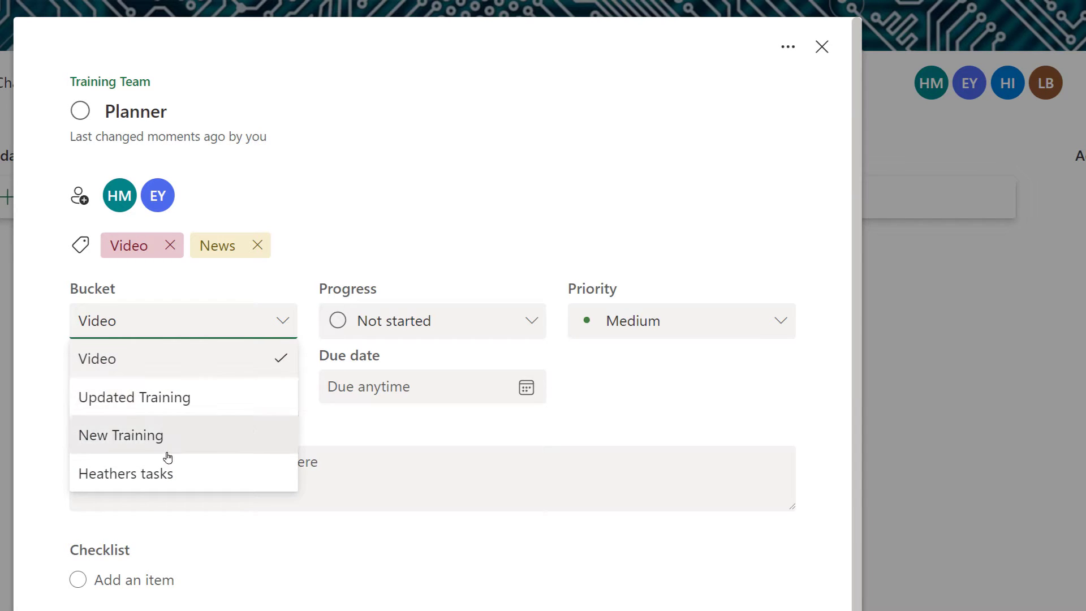
click(530, 322)
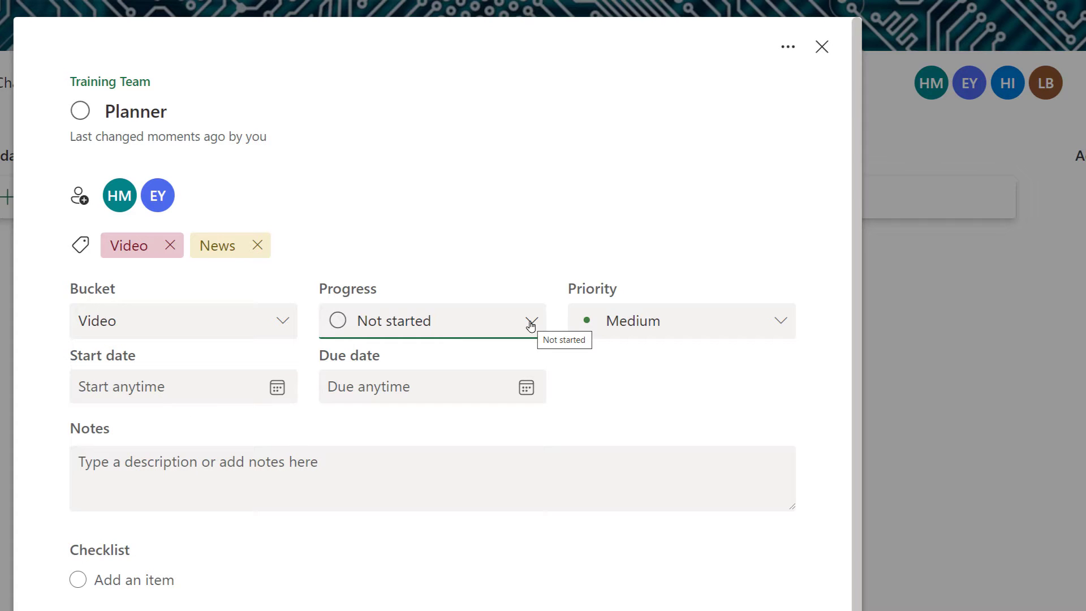
click(531, 322)
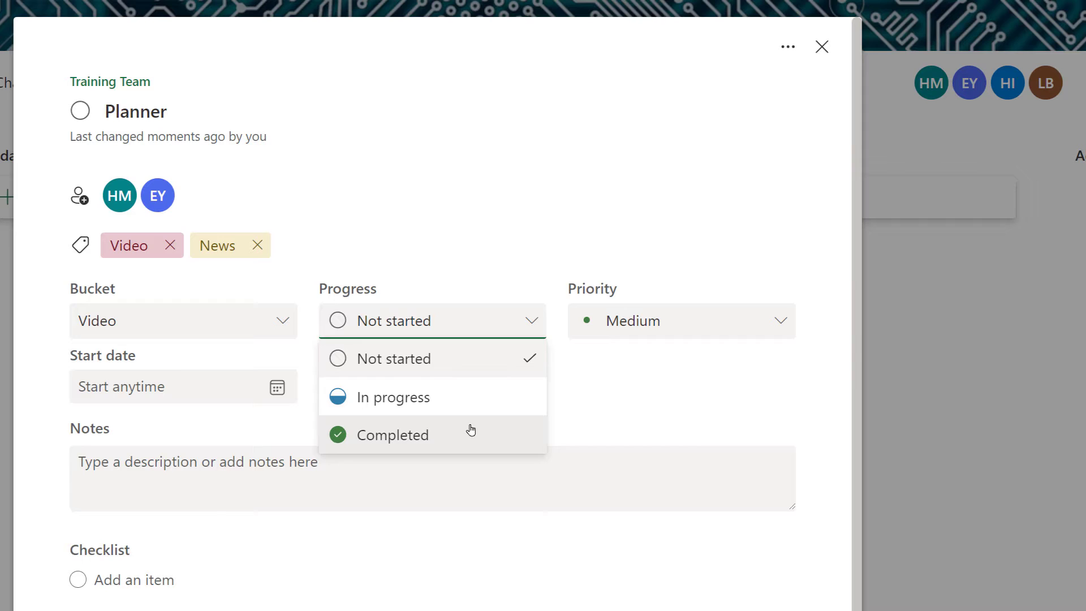
click(696, 369)
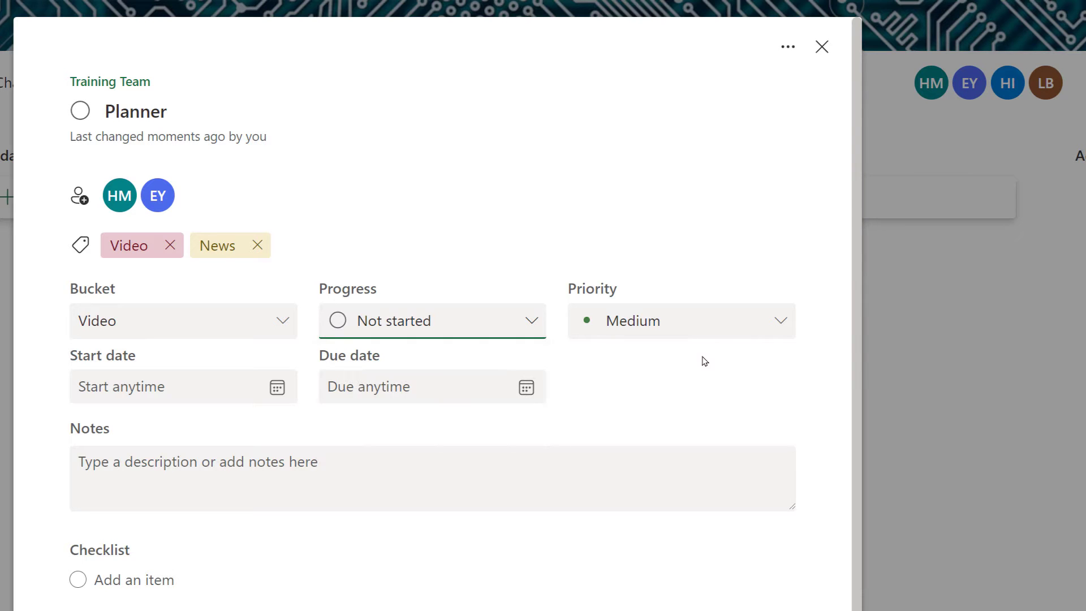
click(791, 326)
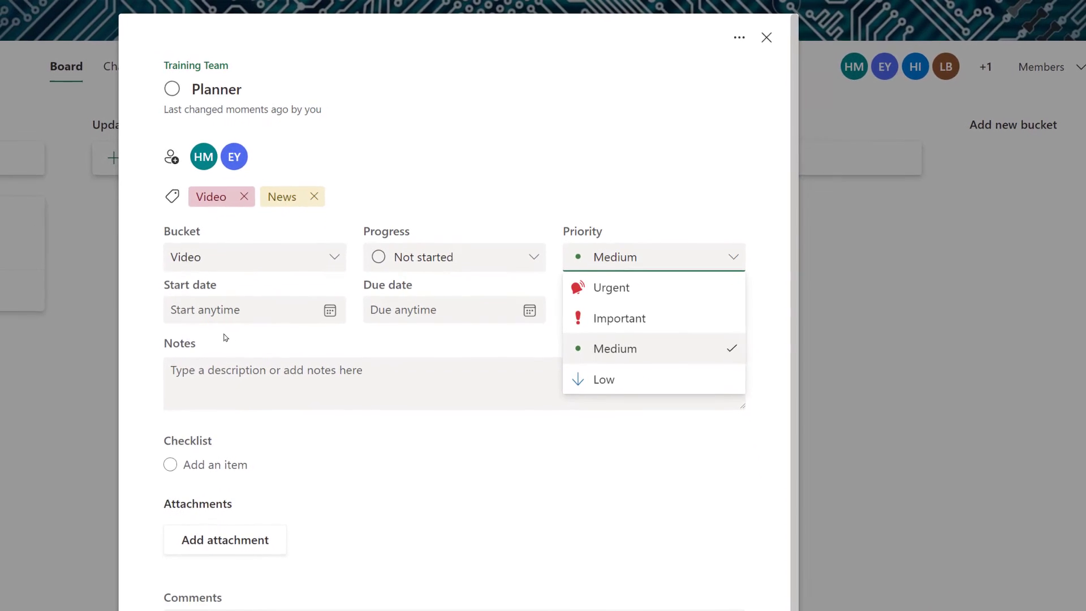
click(192, 380)
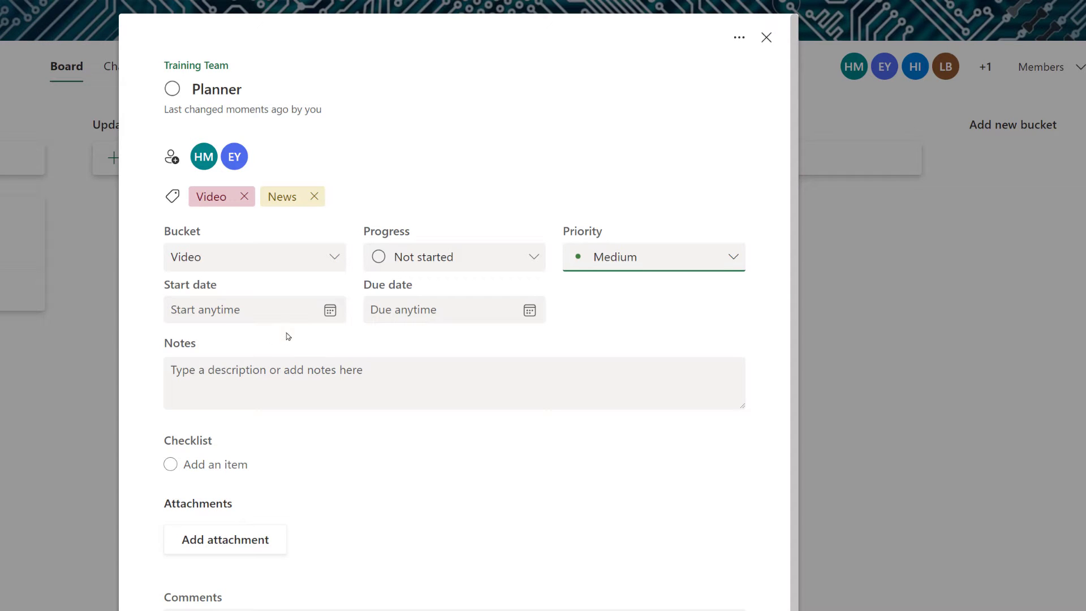
click(330, 311)
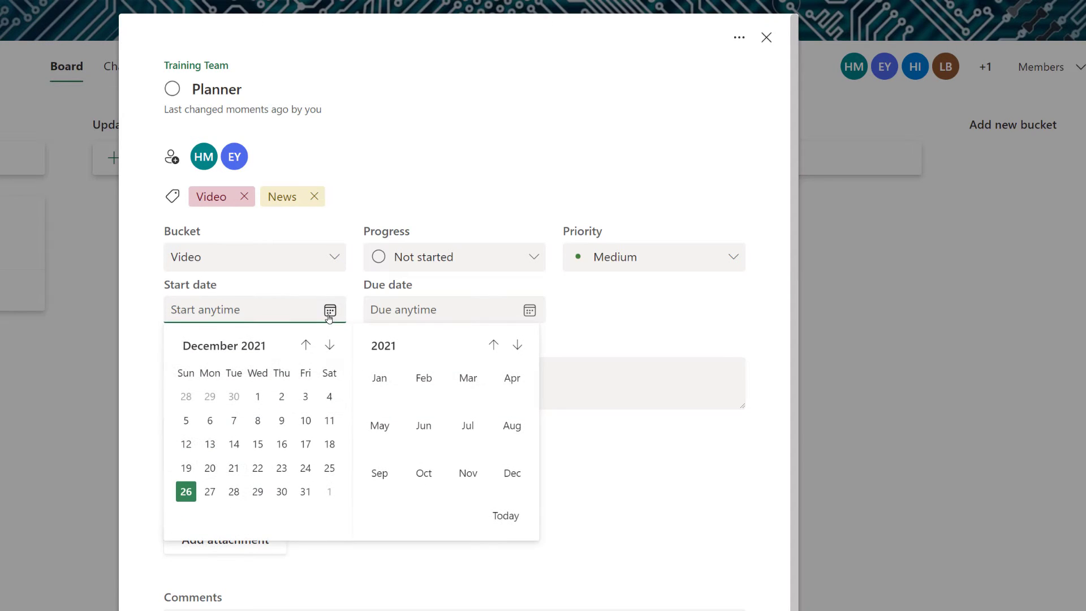
click(529, 310)
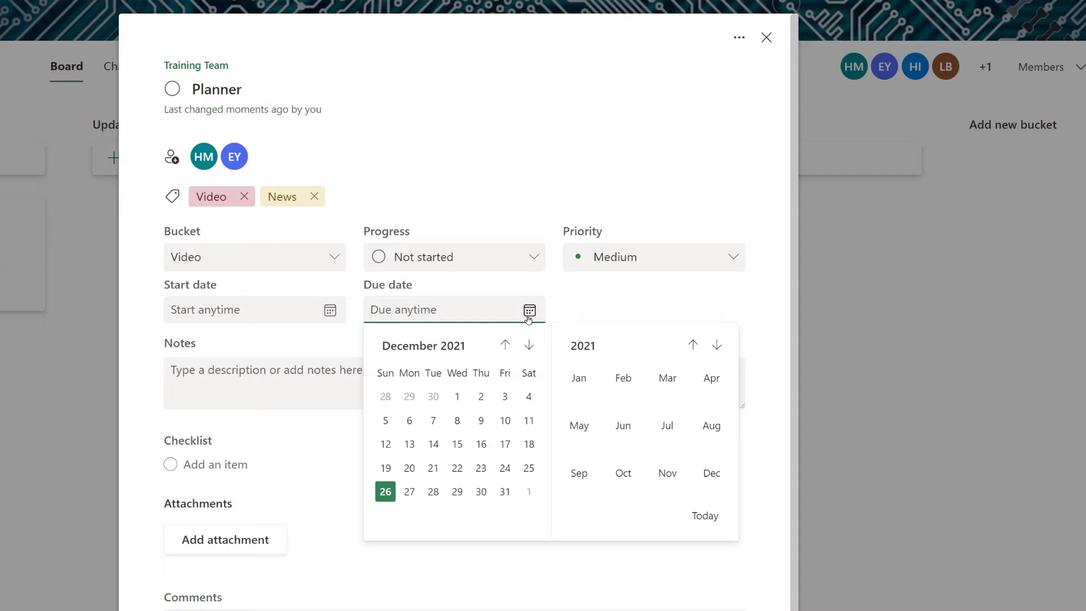
click(588, 309)
click(191, 385)
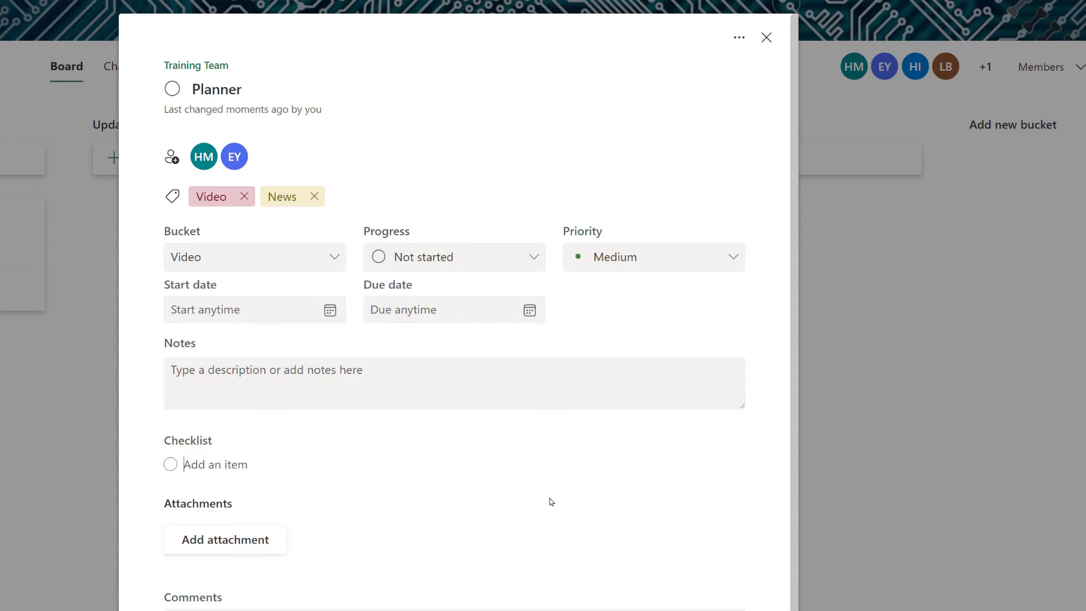
Step: Add the checklist items Research, Record, Edit and Send for Approval to the task
text(Research)
key(Return)
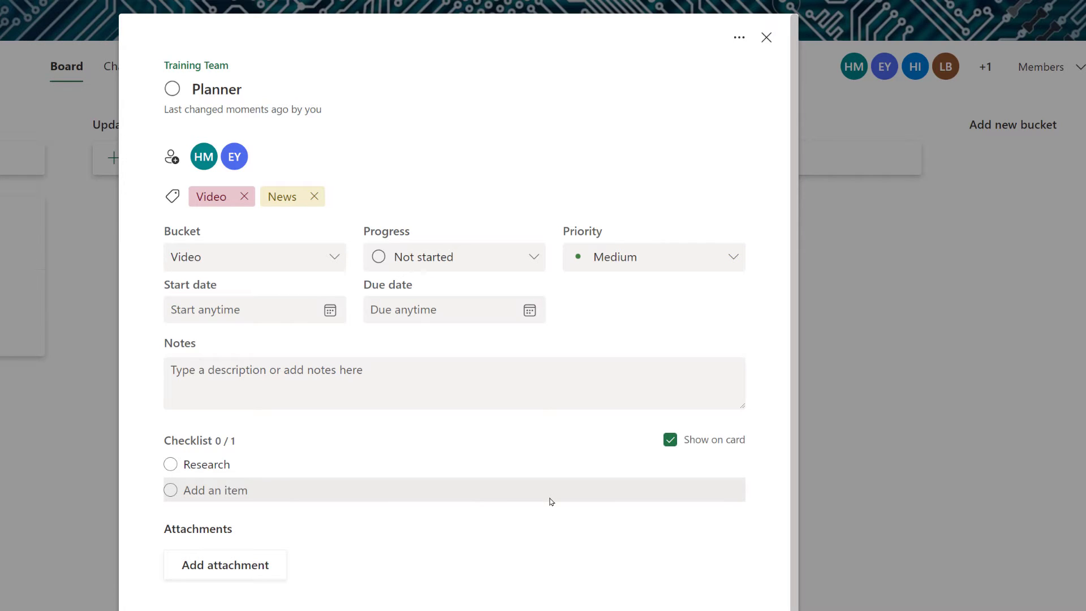
text(Record)
key(Return)
text(Edi)
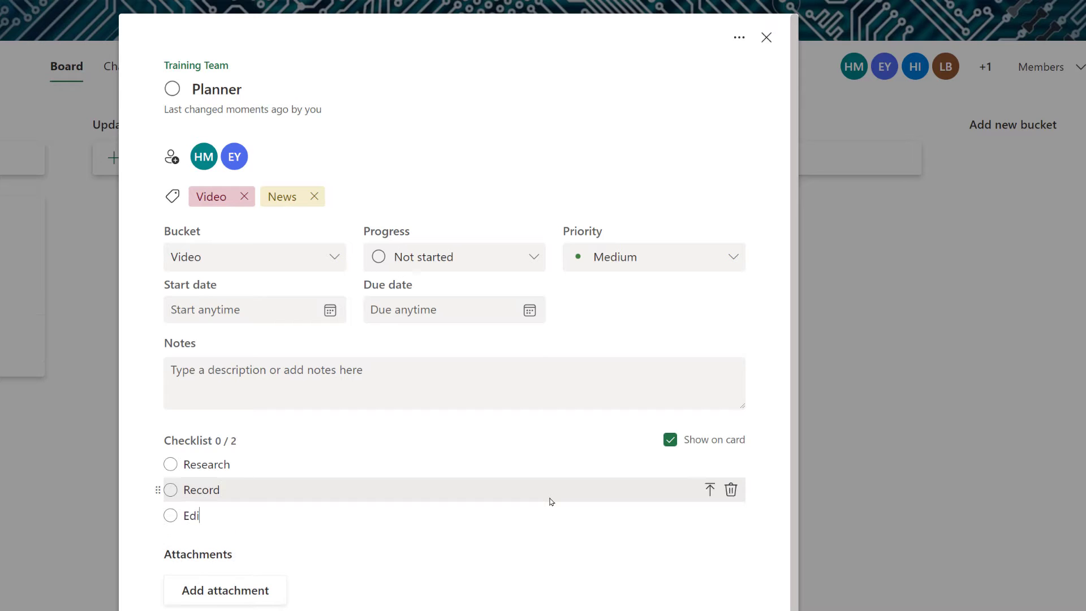
text(t)
key(Return)
text(Send for Appr)
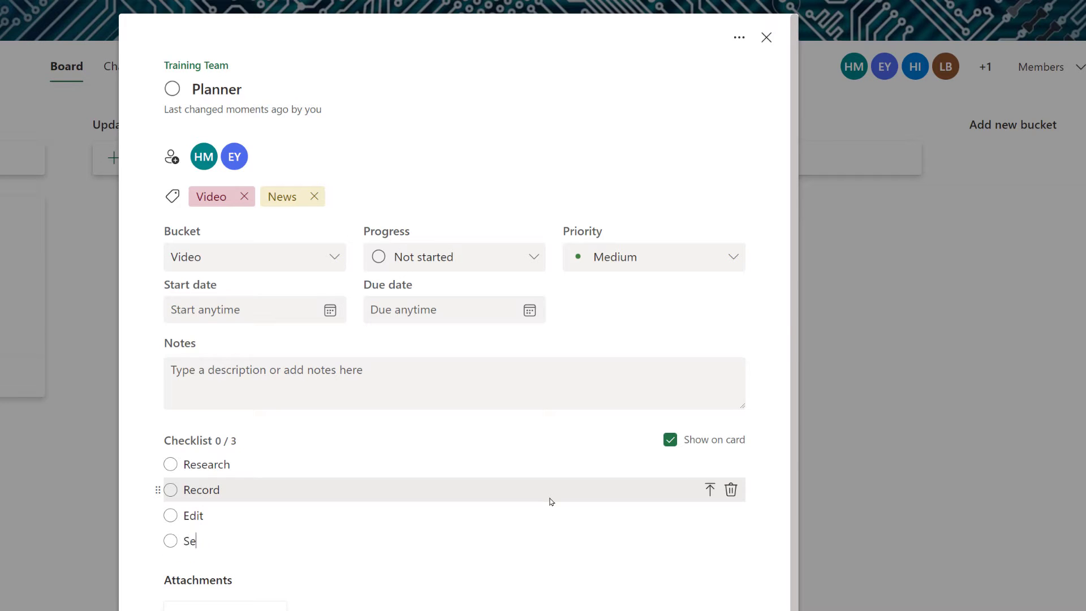
text(oval)
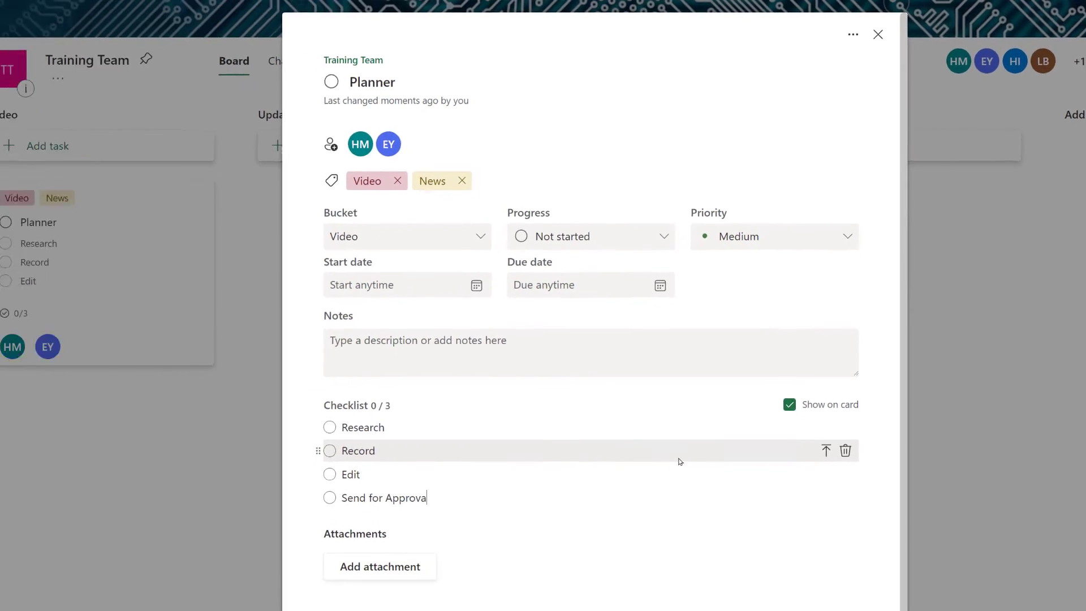
click(552, 502)
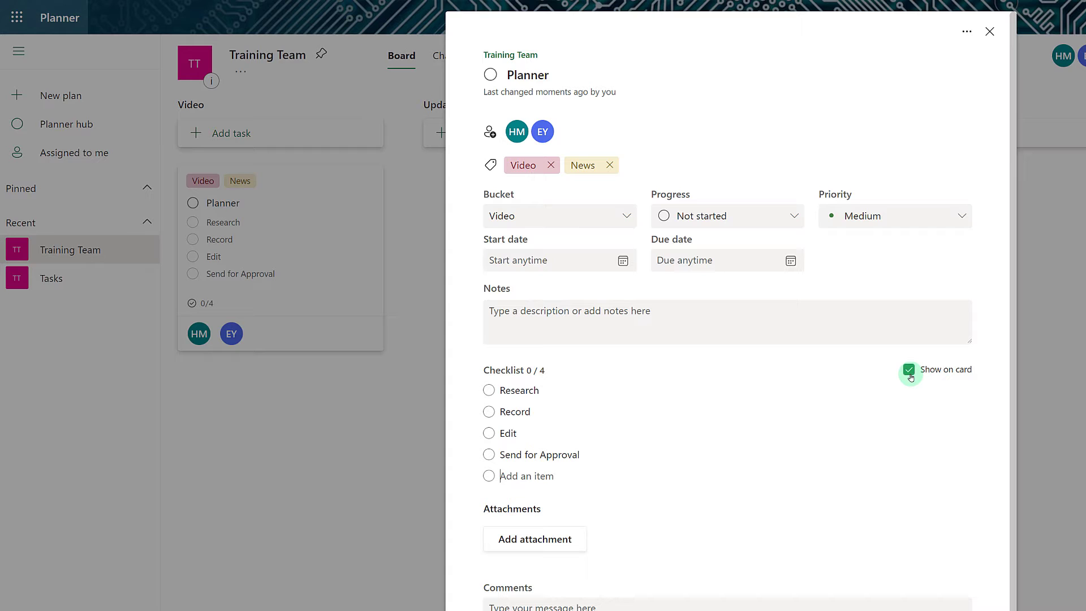
Step: View the Planner card on the board, and reopen the task to stop showing its checklist on the card
click(989, 31)
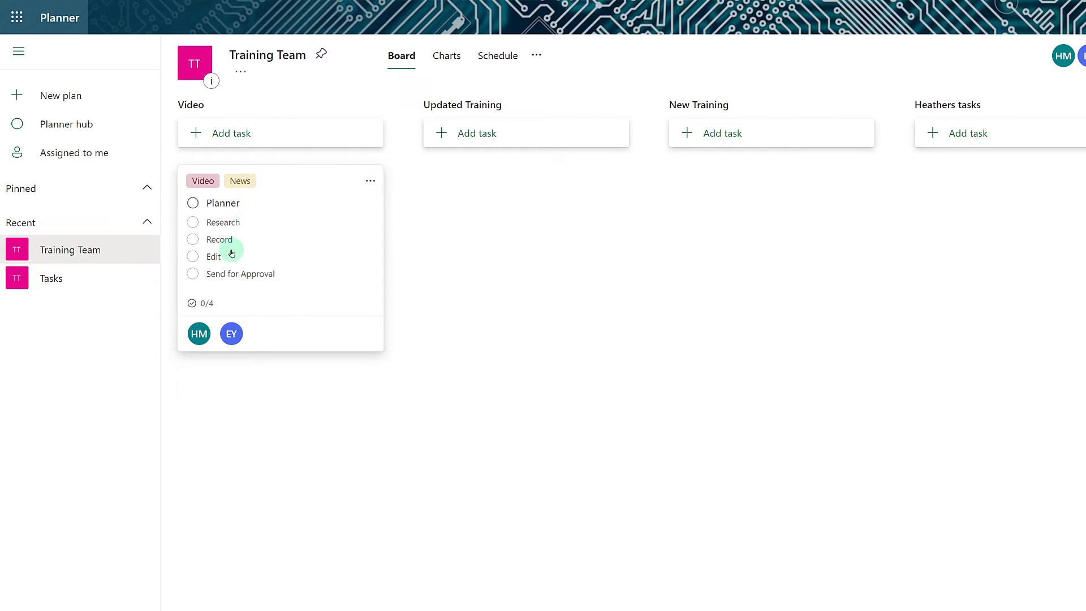
click(296, 252)
click(908, 371)
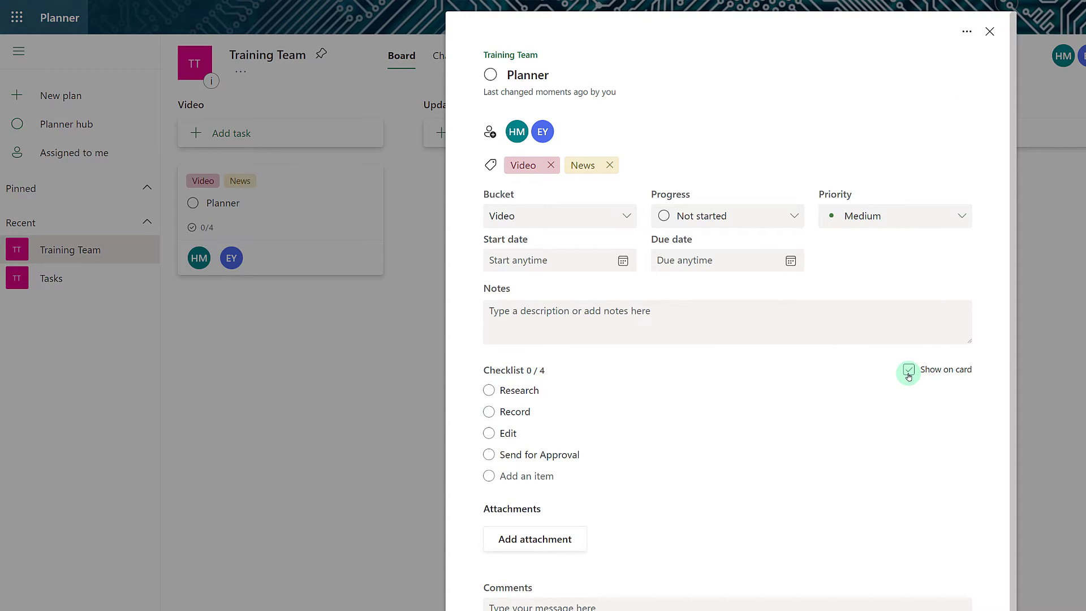
Step: Attach the image file Planner .png to the task
scroll(771, 453, down, 4)
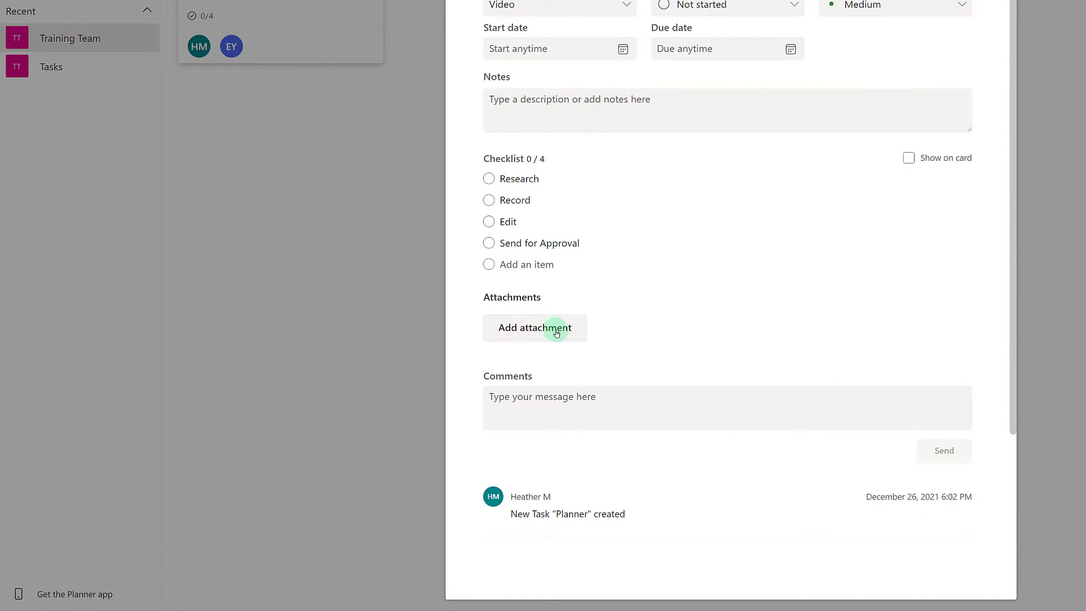
click(556, 333)
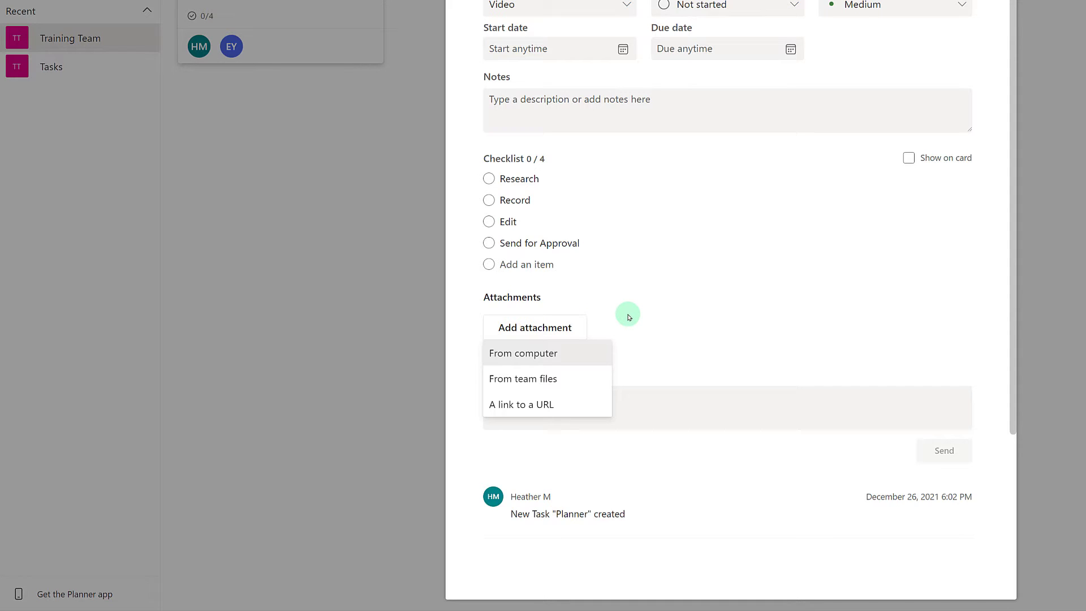
click(570, 328)
click(570, 331)
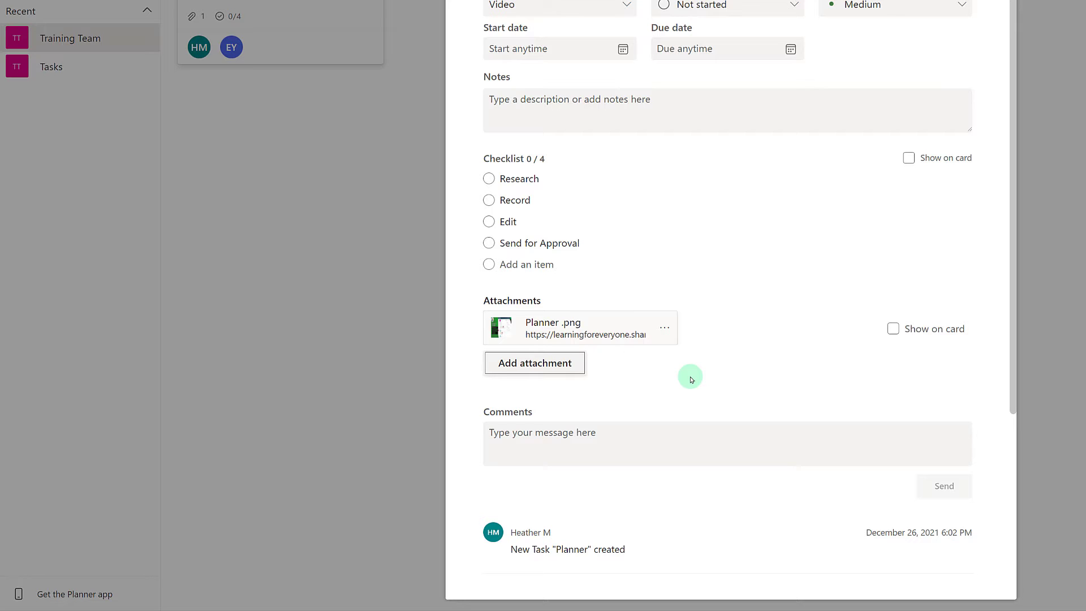
Step: Post the comment "The thumbnail is complete, see attached." on the task and return to the board
click(650, 439)
text(The )
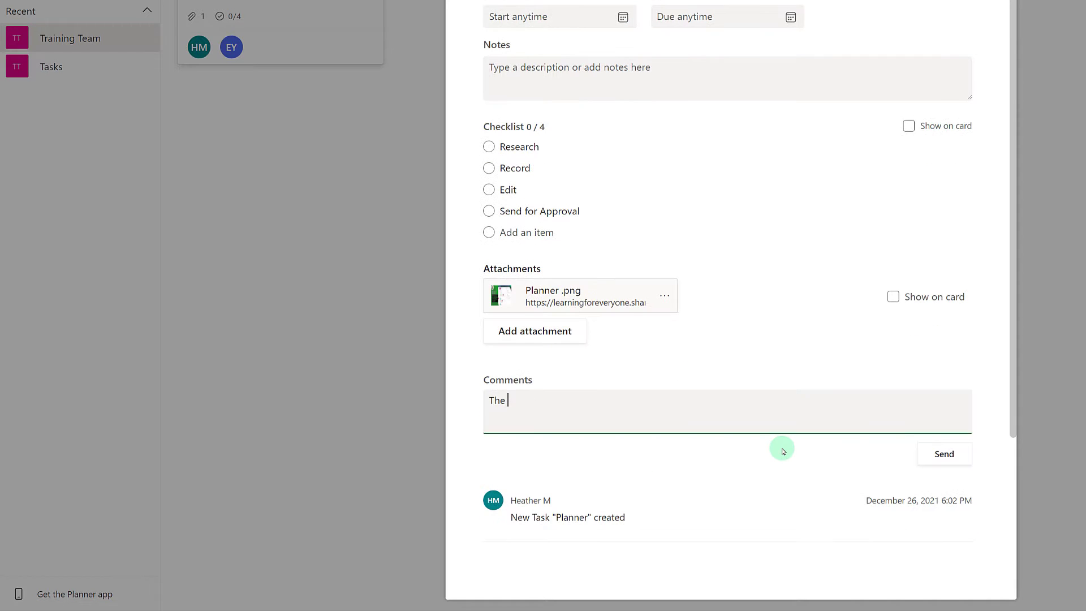
text(thumbnail is complete, see attached.)
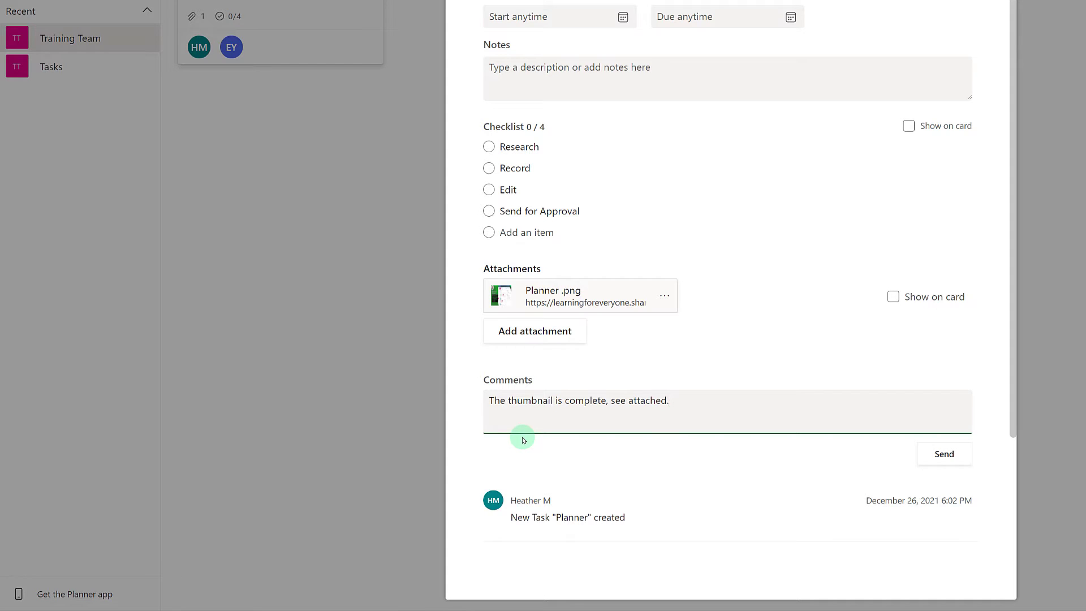
click(942, 456)
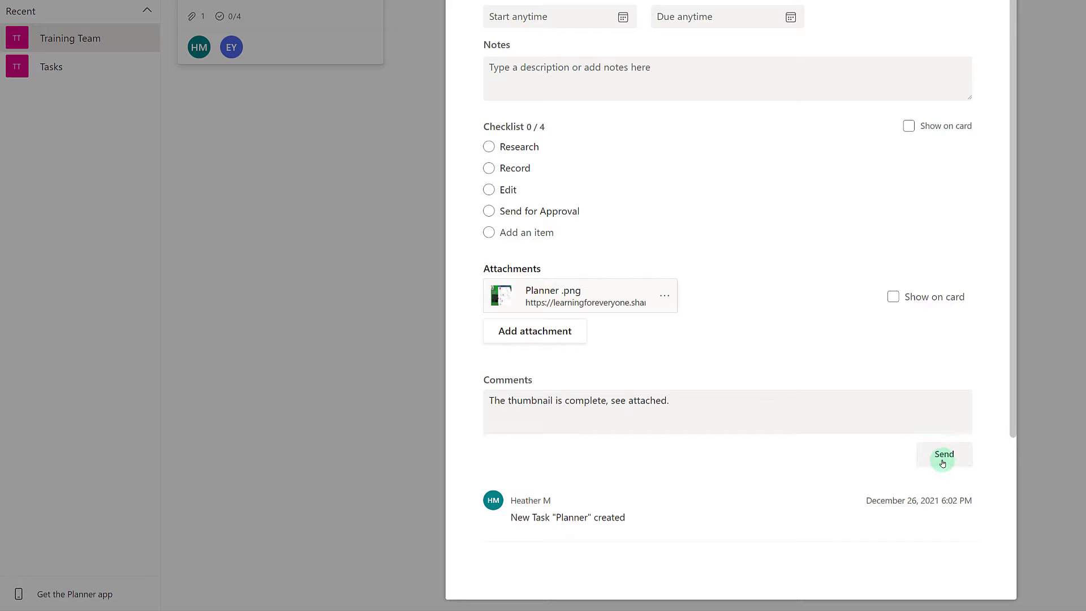
scroll(694, 478, down, 5)
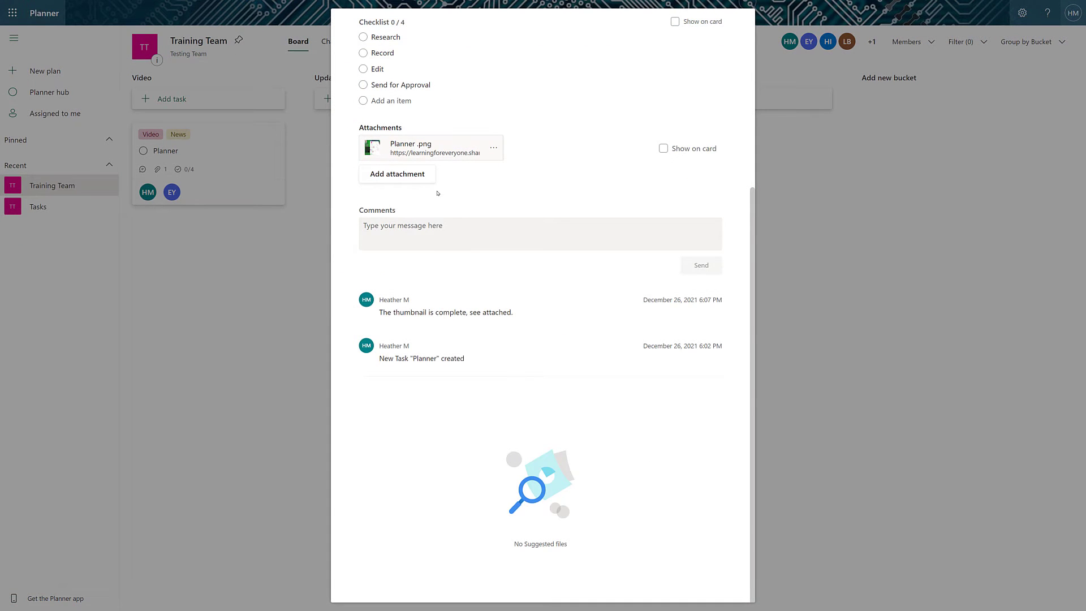
click(324, 216)
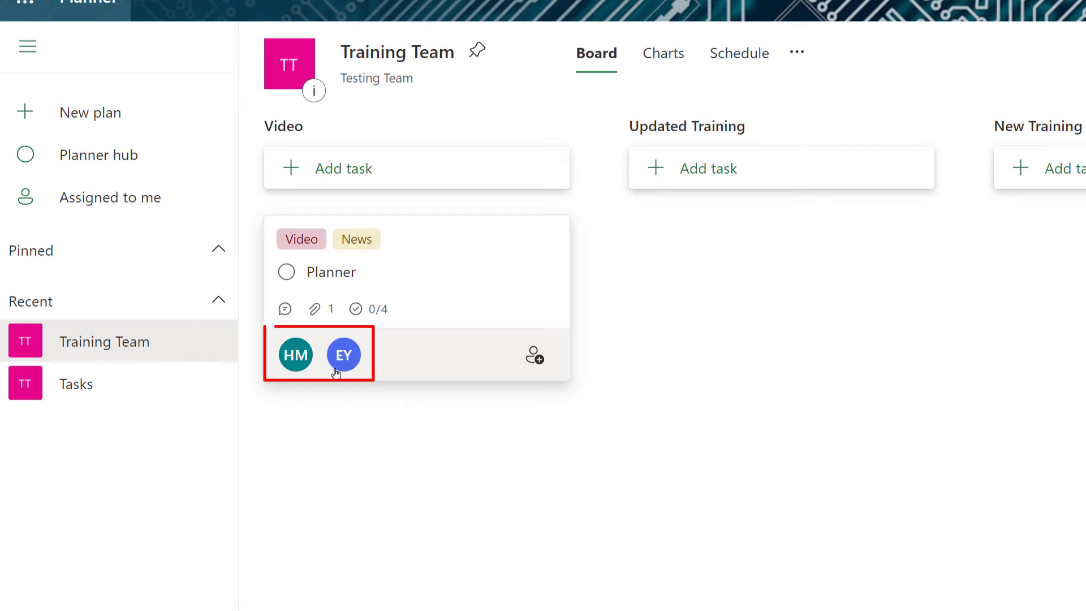
click(344, 438)
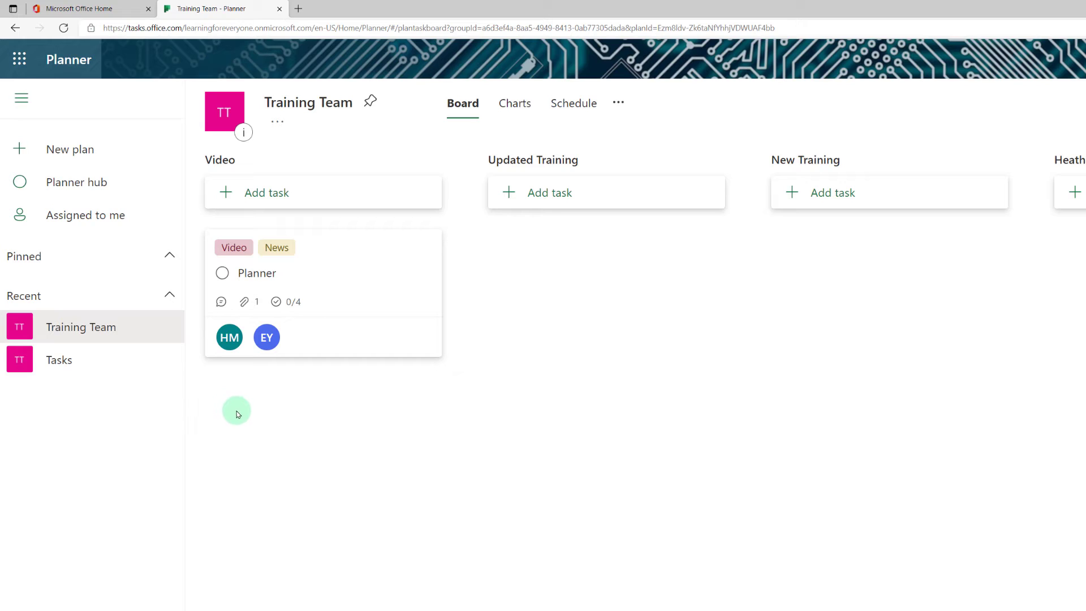
Step: Copy the Test and Document Breakout Rooms task from the Tasks plan to the Training Team plan's Video bucket, including its assignment
click(57, 368)
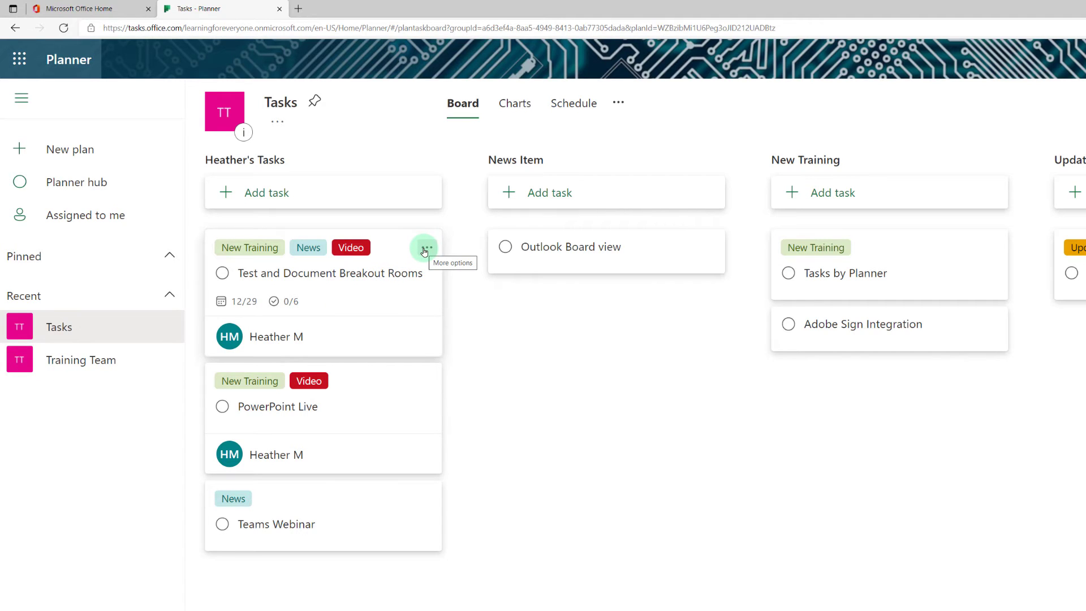
click(425, 250)
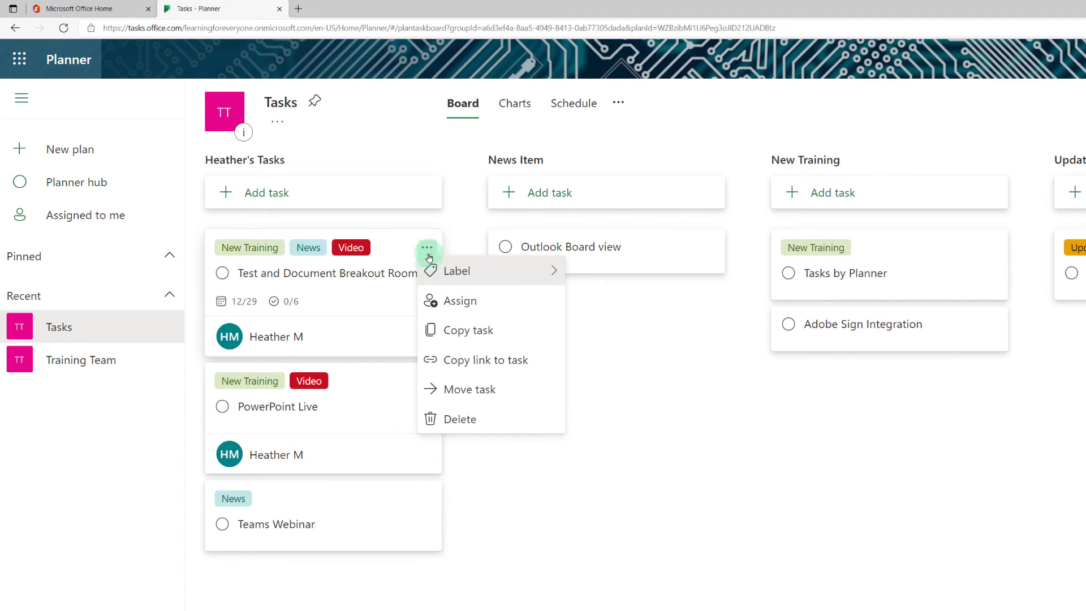
click(461, 332)
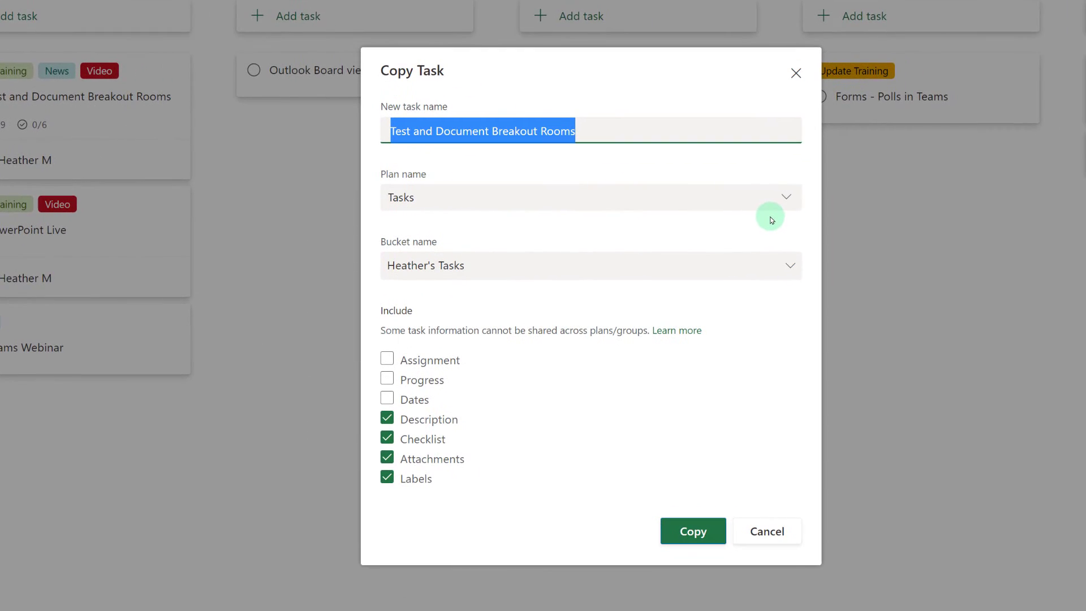
click(786, 202)
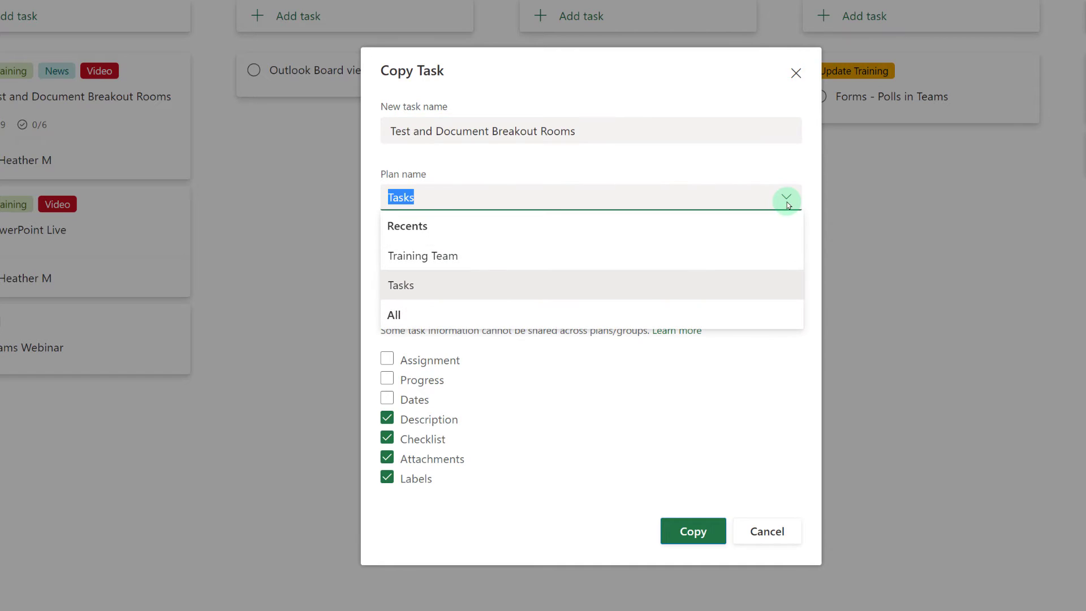
click(419, 260)
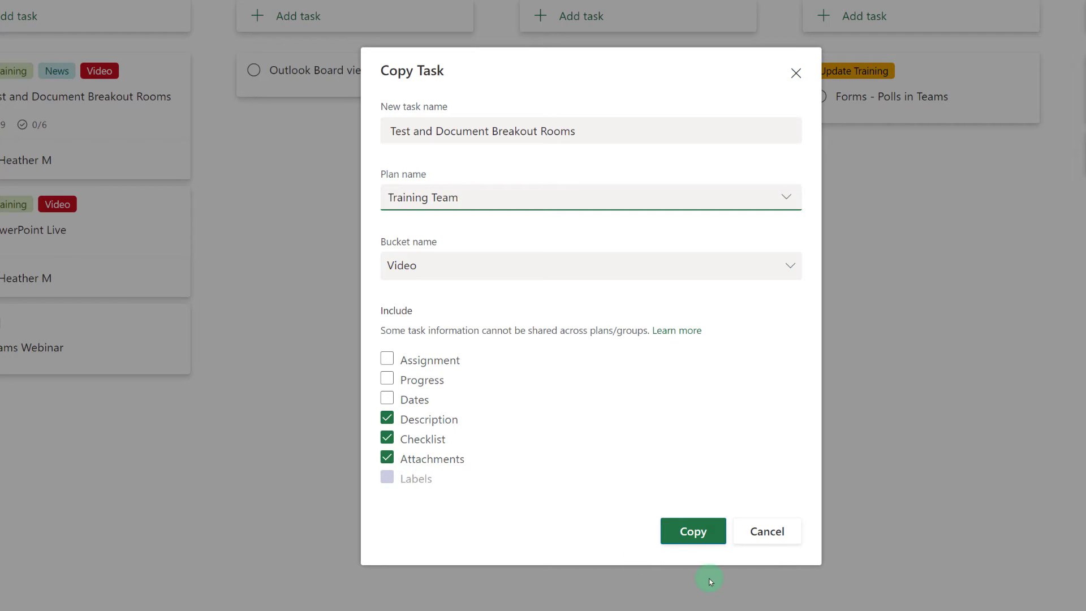
click(388, 359)
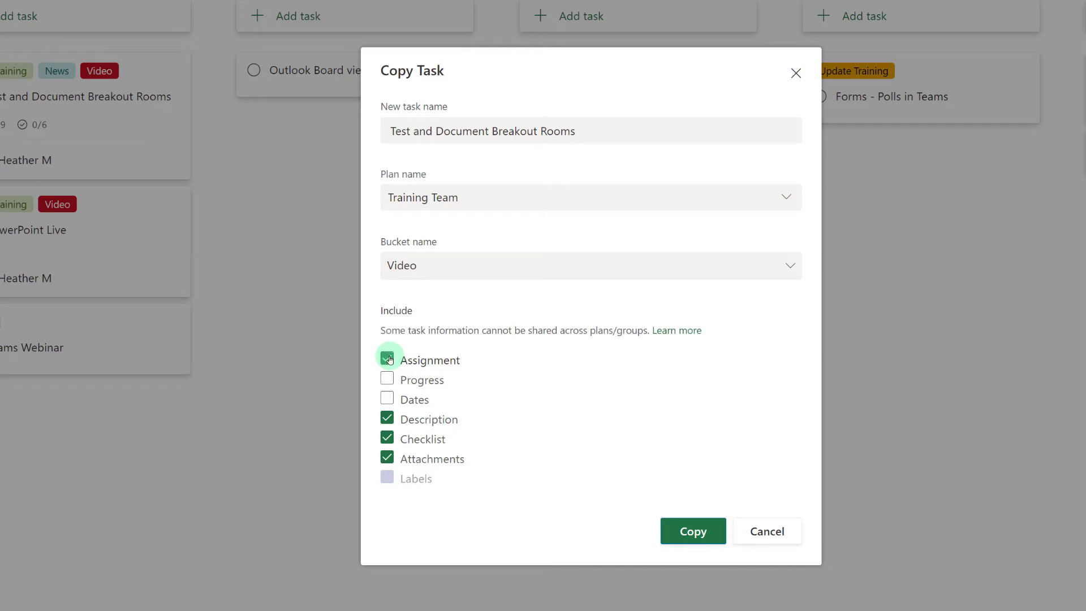
click(692, 534)
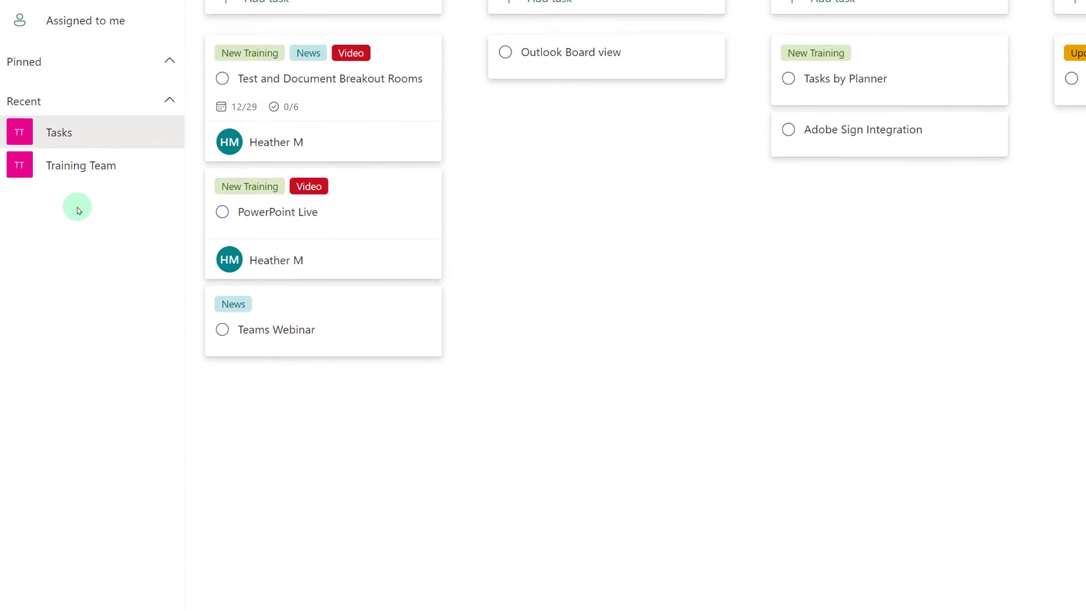
Step: Move the copied Test and Document Breakout Rooms task to the New Training bucket in the Training Team plan
click(90, 44)
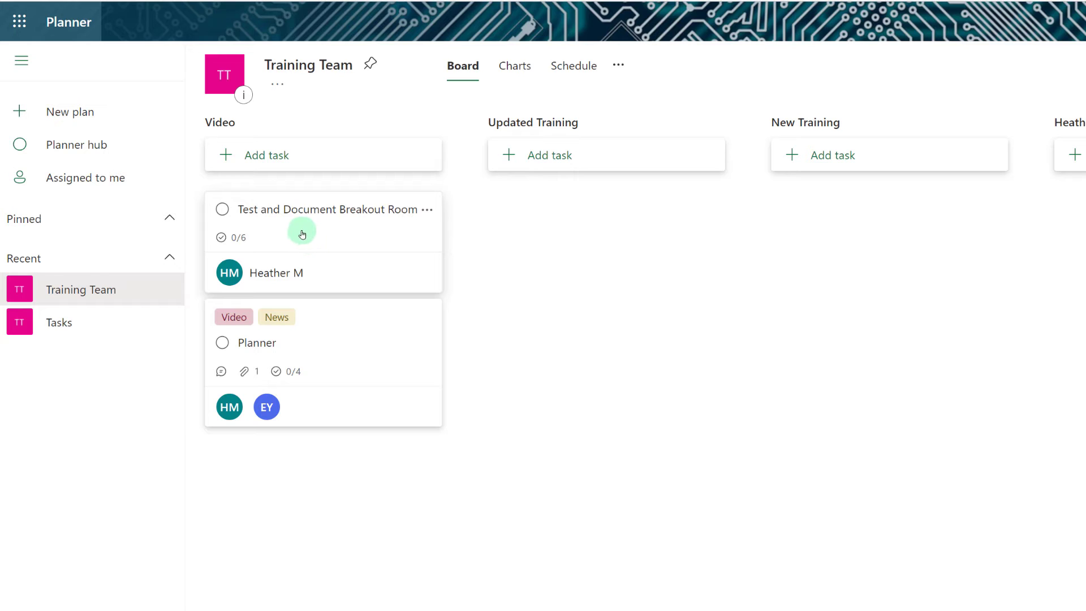
drag(303, 233, 829, 204)
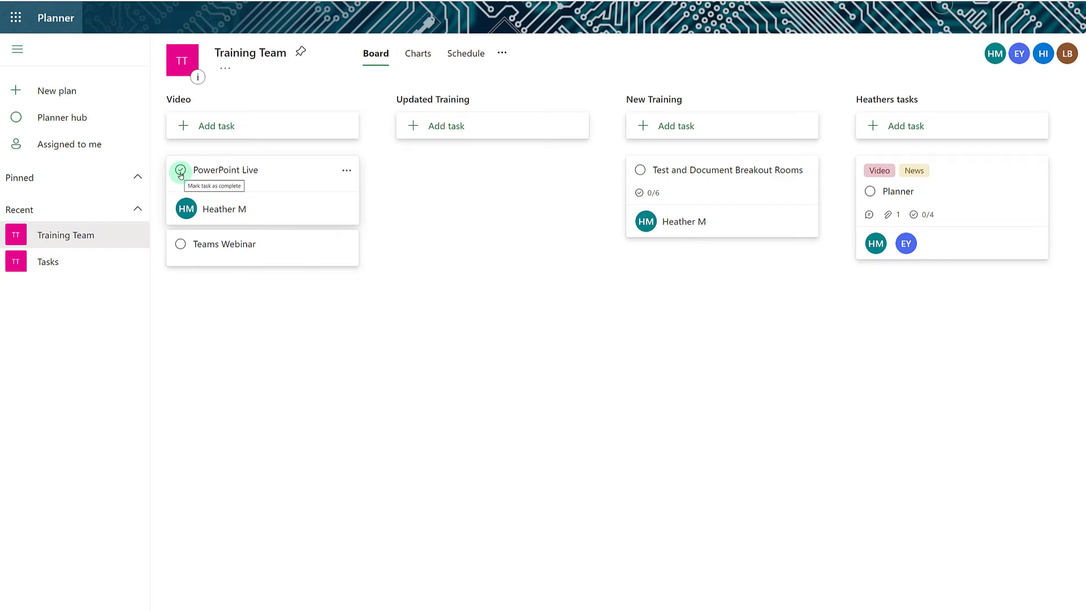
Step: Set the PowerPoint Live task's progress to Completed and check it among the Video bucket's completed tasks
click(270, 178)
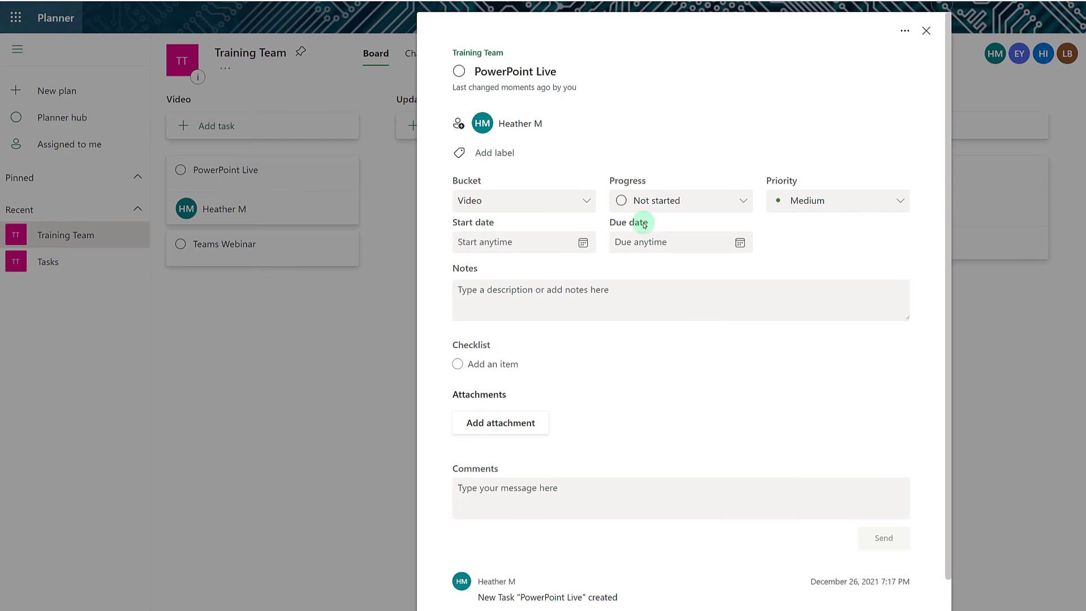
click(741, 201)
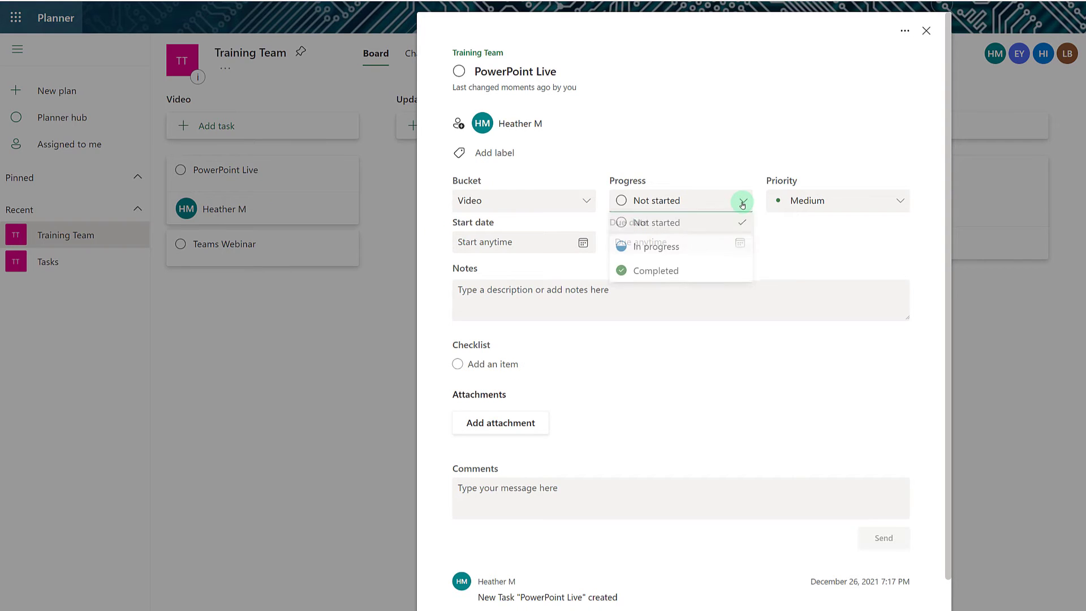
click(669, 273)
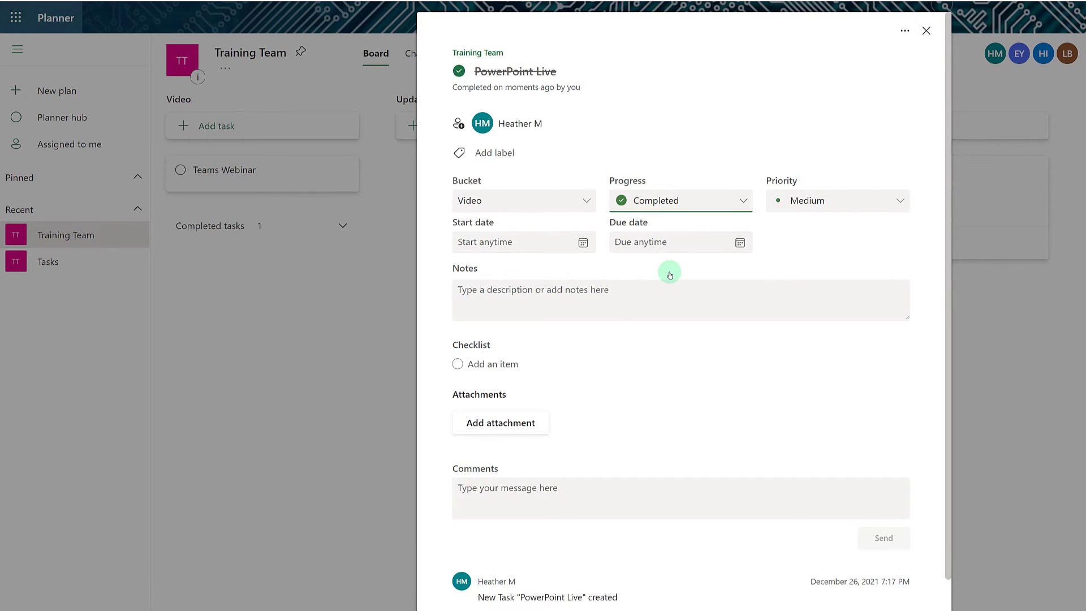
click(926, 30)
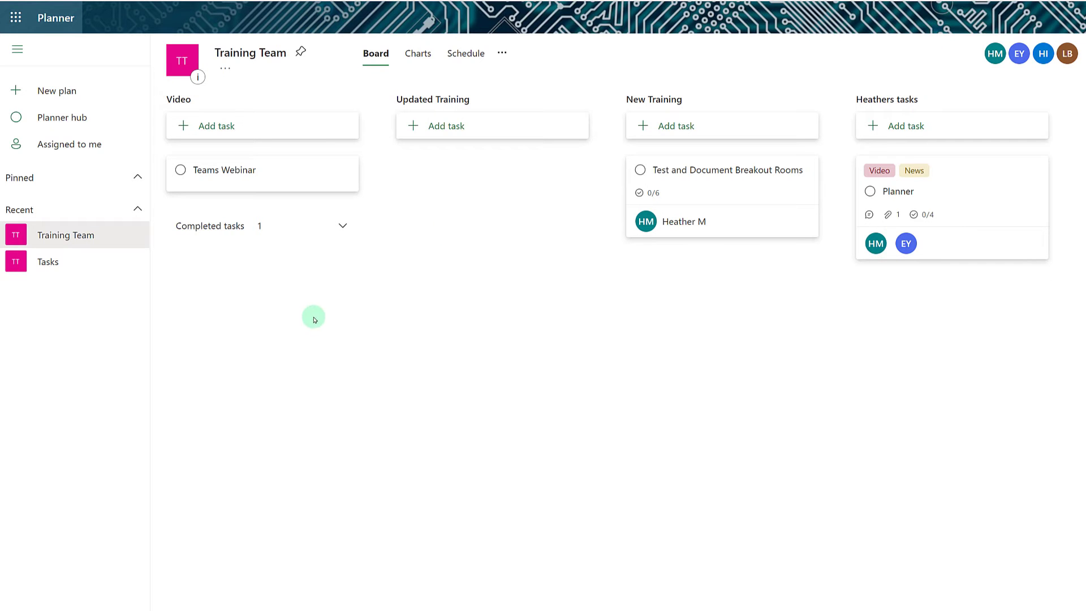
click(343, 228)
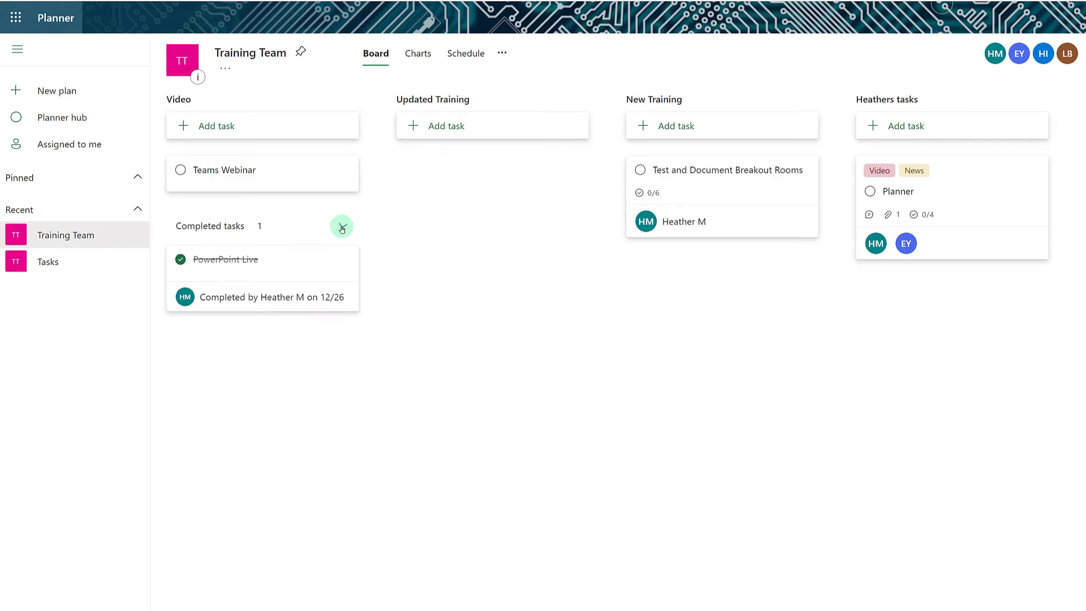
click(342, 228)
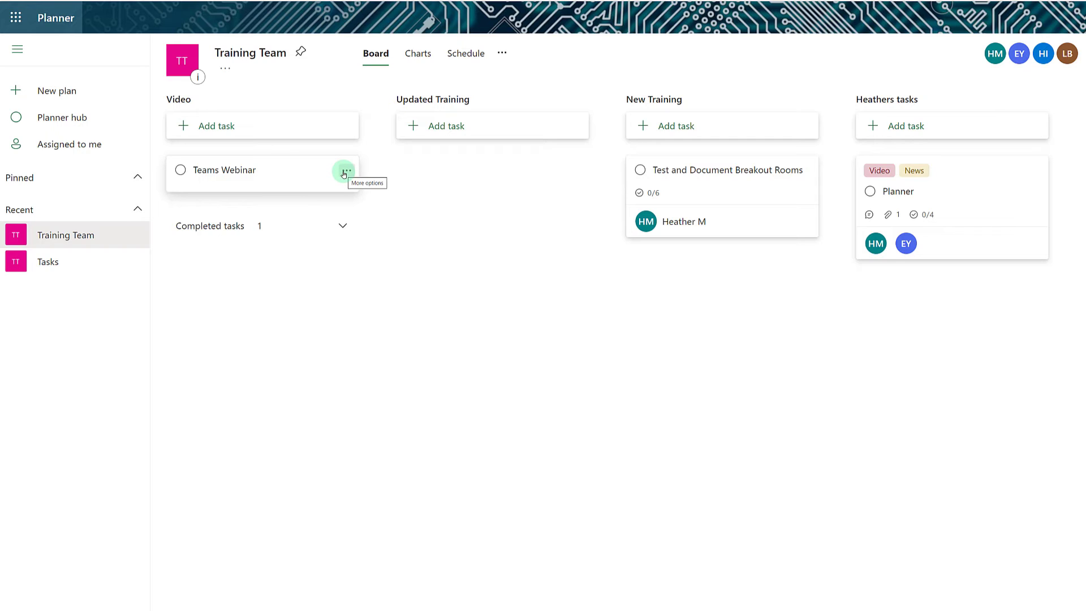
Step: Delete the Teams Webinar task from the Video bucket and undo the deletion
click(346, 171)
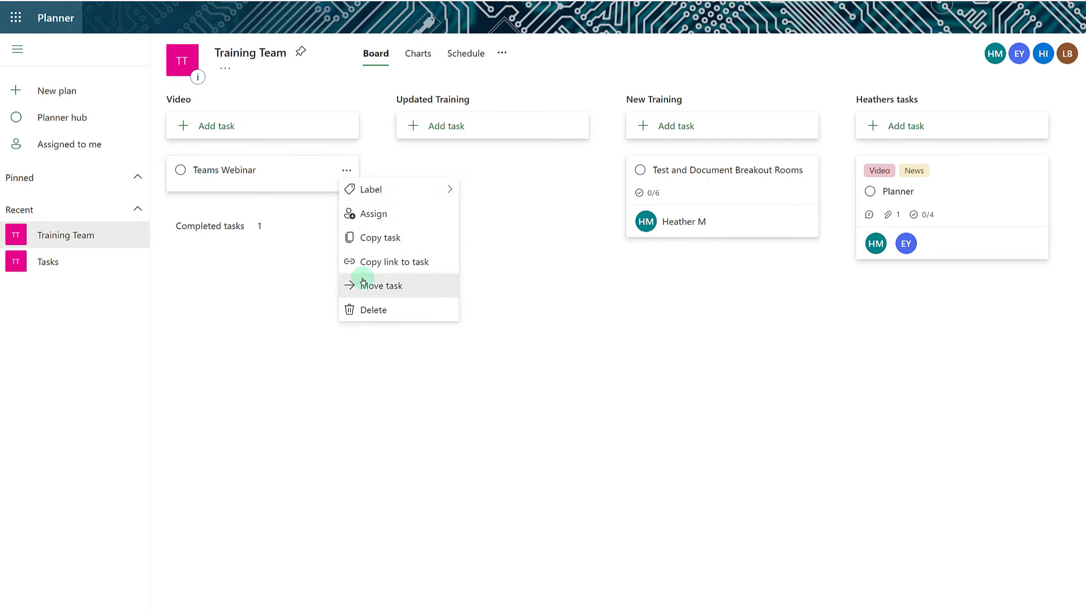
click(364, 315)
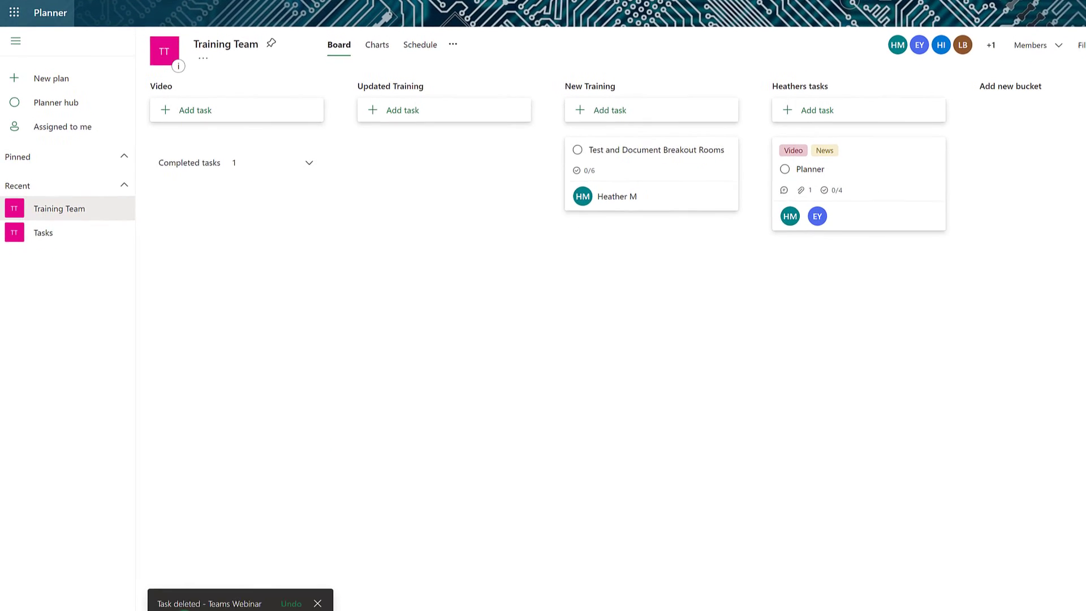
click(292, 605)
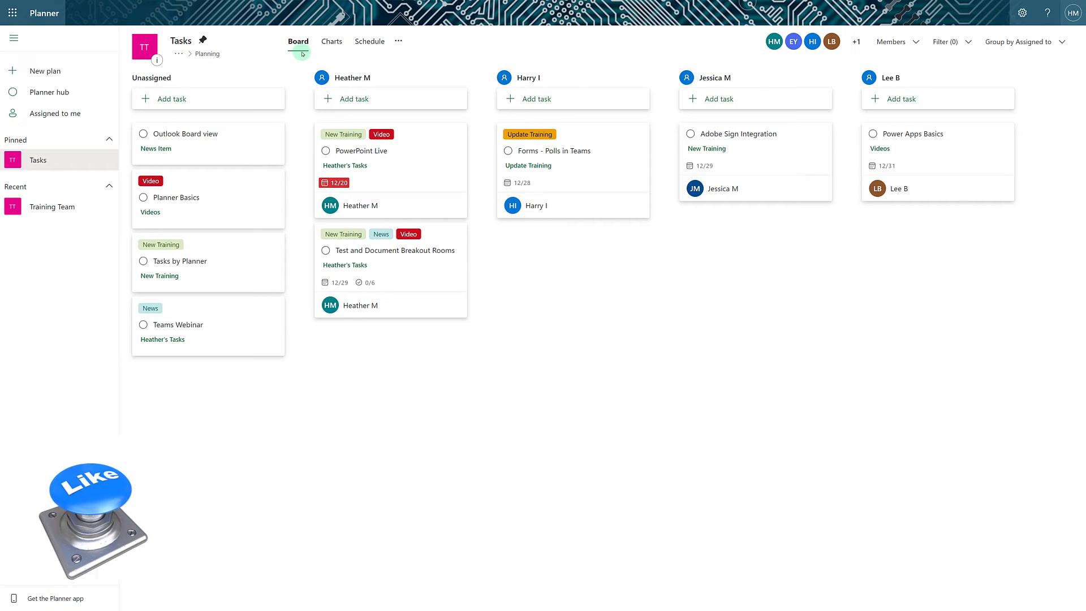
Step: Examine the Tasks plan's charts for status, bucket, priority and members
click(333, 47)
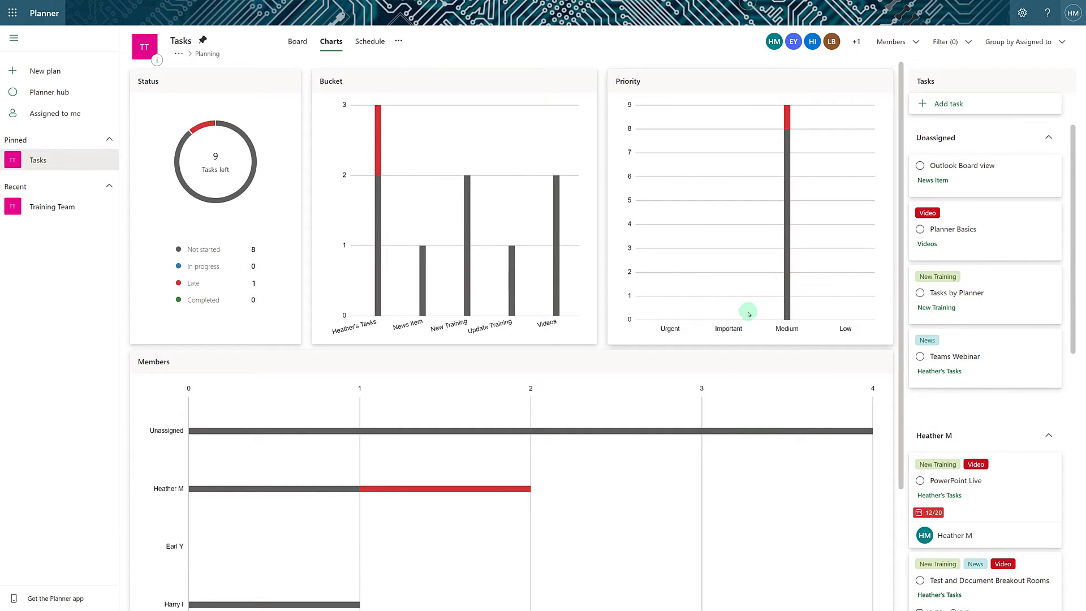
scroll(301, 474, down, 2)
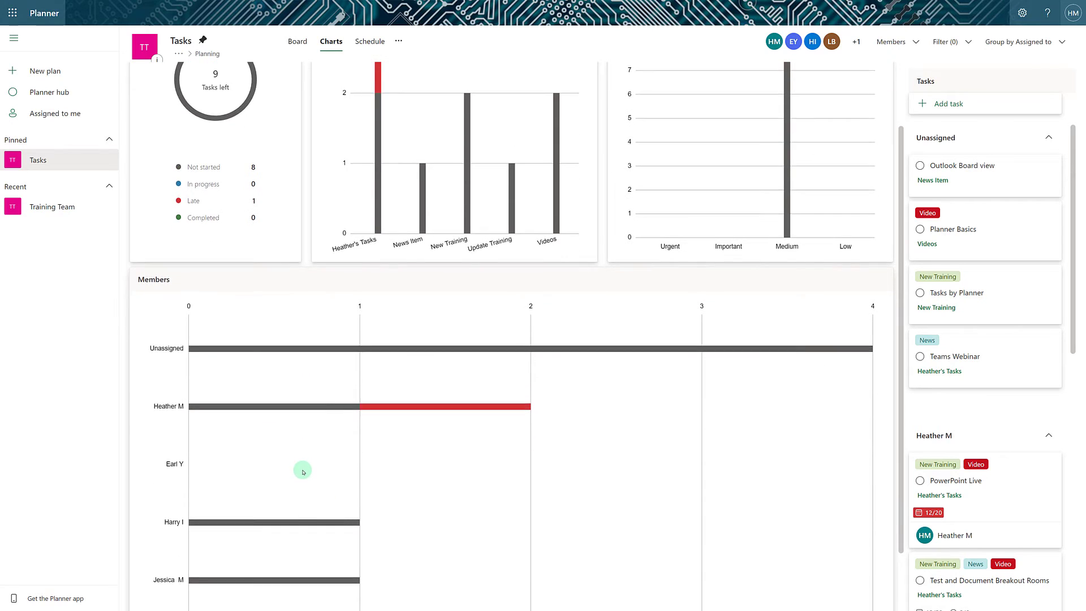
scroll(302, 471, down, 2)
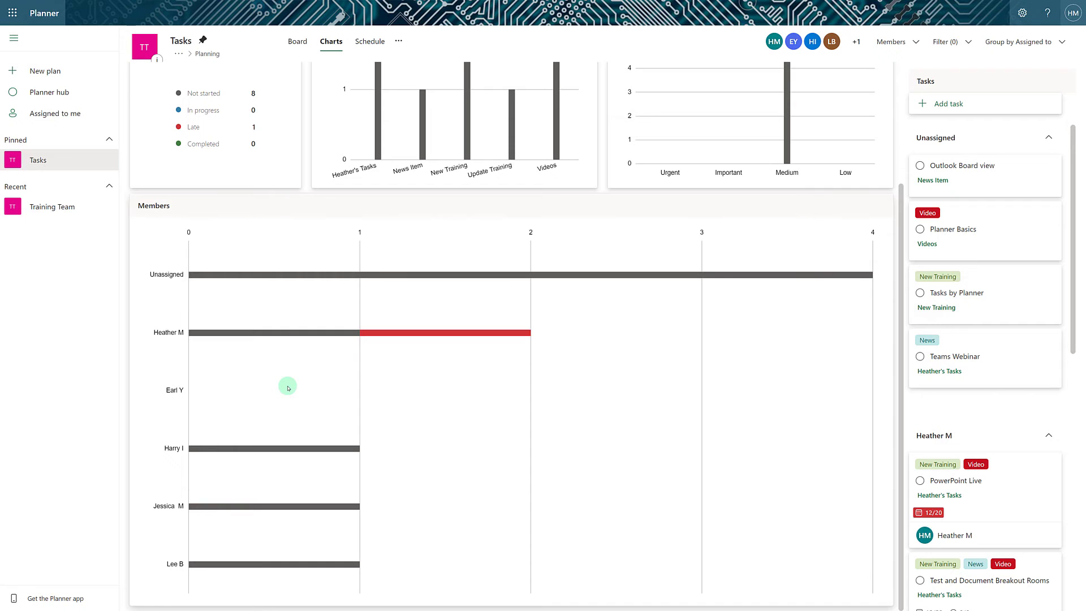
scroll(288, 388, up, 3)
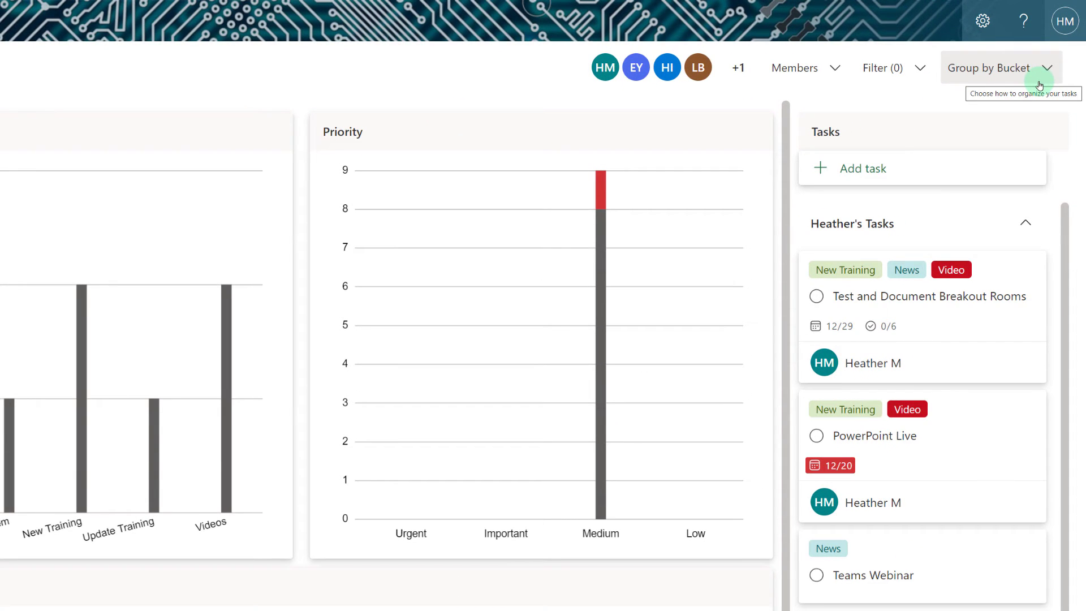
Step: Group the tasks beside the charts by Assigned to and review each member's tasks
click(1048, 70)
click(1009, 131)
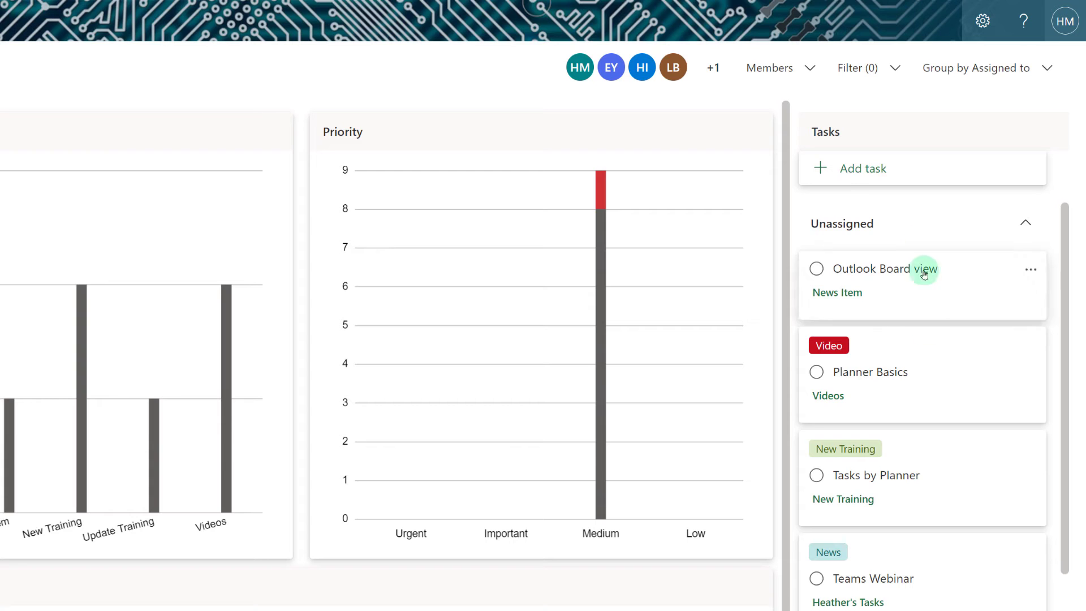
scroll(922, 396, down, 5)
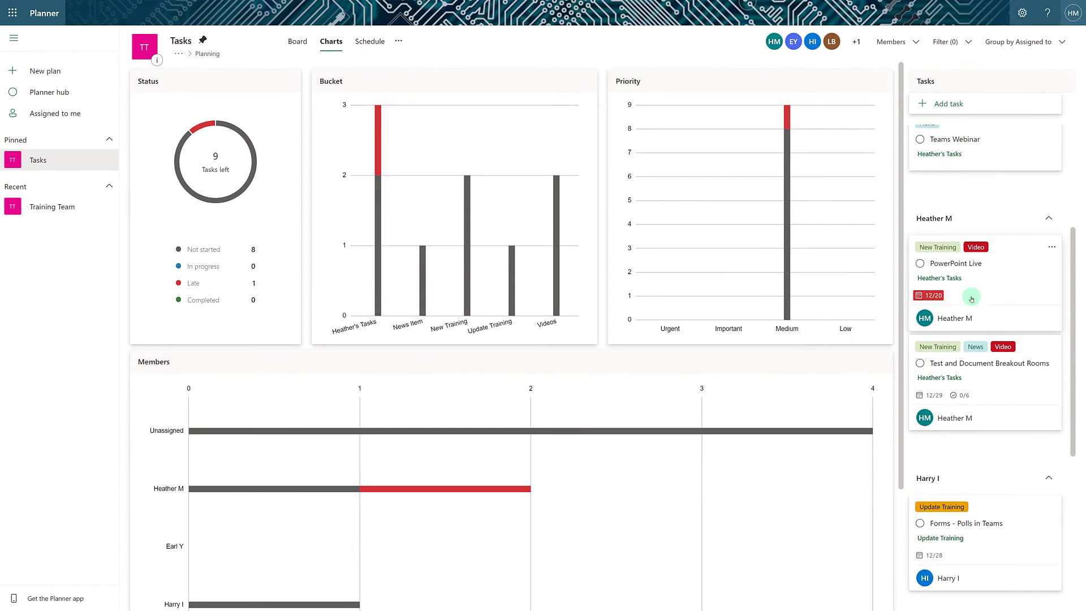
scroll(973, 316, down, 3)
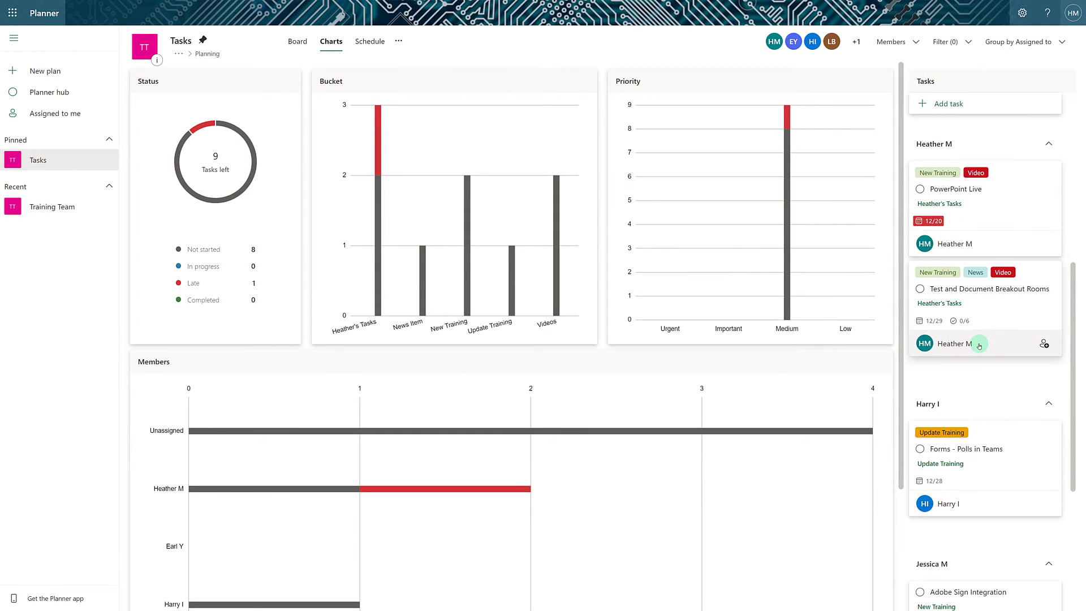
scroll(984, 384, down, 3)
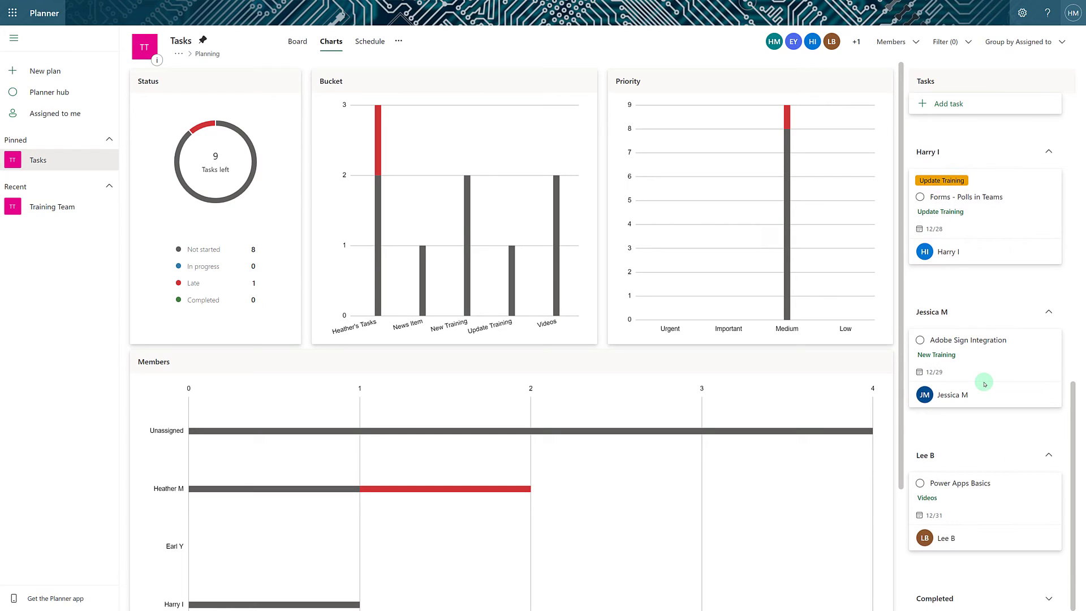
Step: Show the Tasks plan's schedule for December 2021 and pin the plan
click(368, 49)
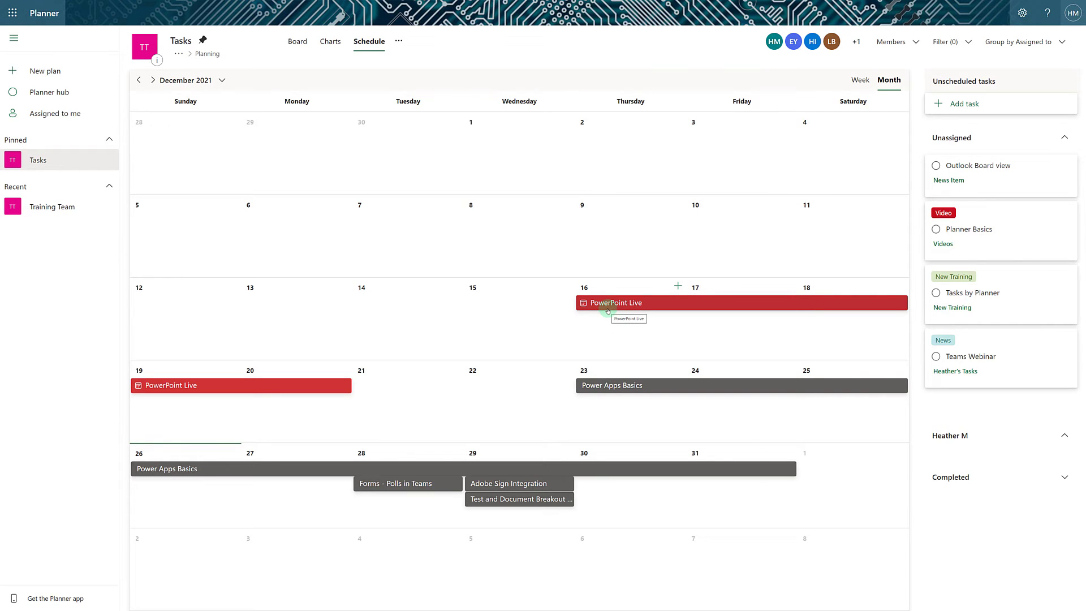
drag(608, 310, 584, 292)
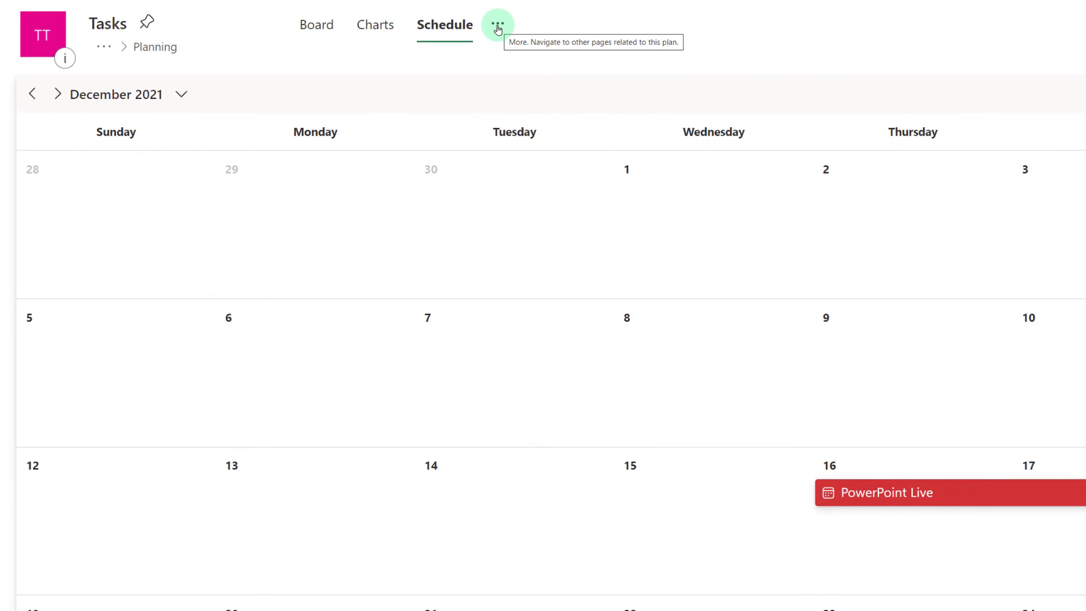
click(497, 27)
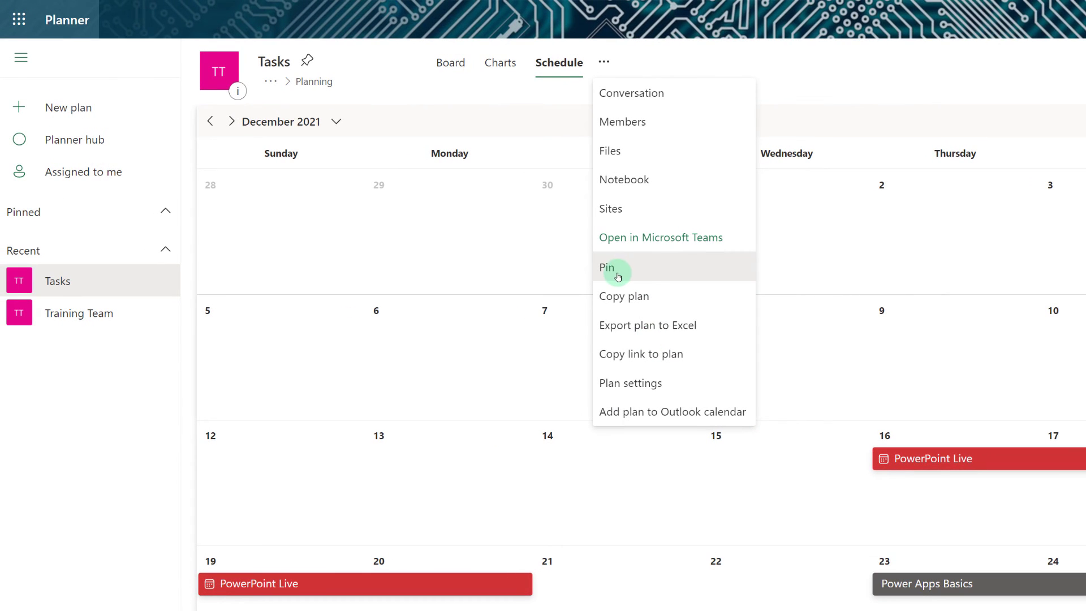
click(615, 274)
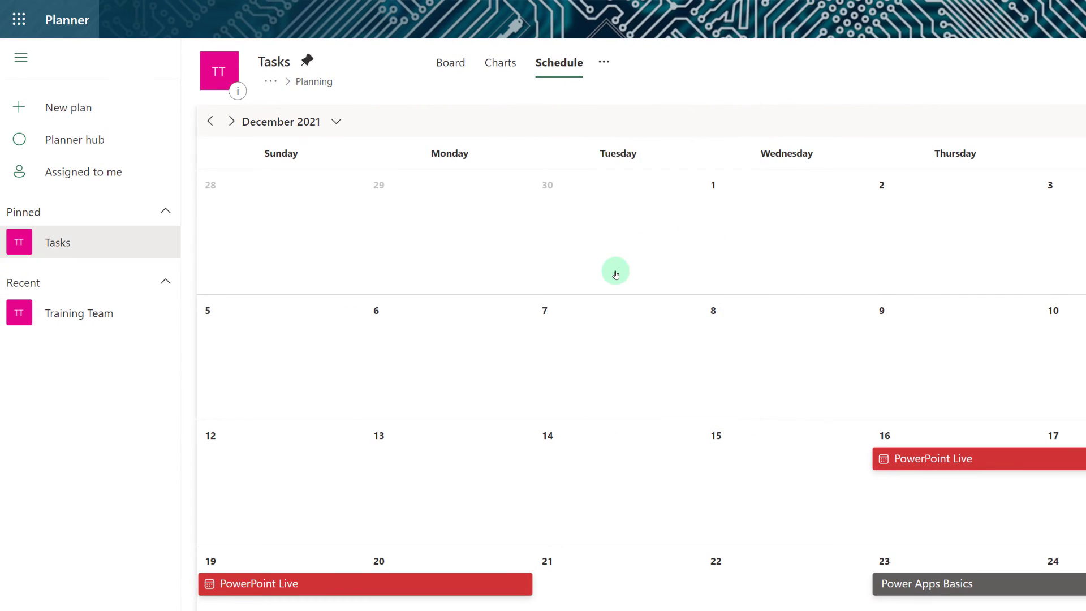
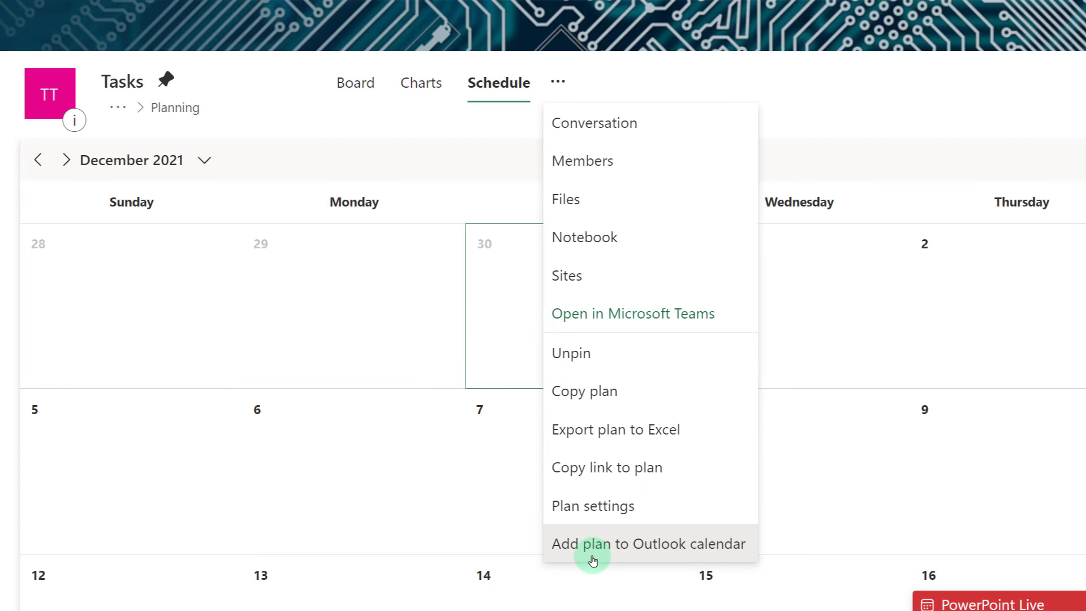
Step: Publish the Tasks plan as an iCalendar feed shared with anyone and add it to Outlook
click(592, 543)
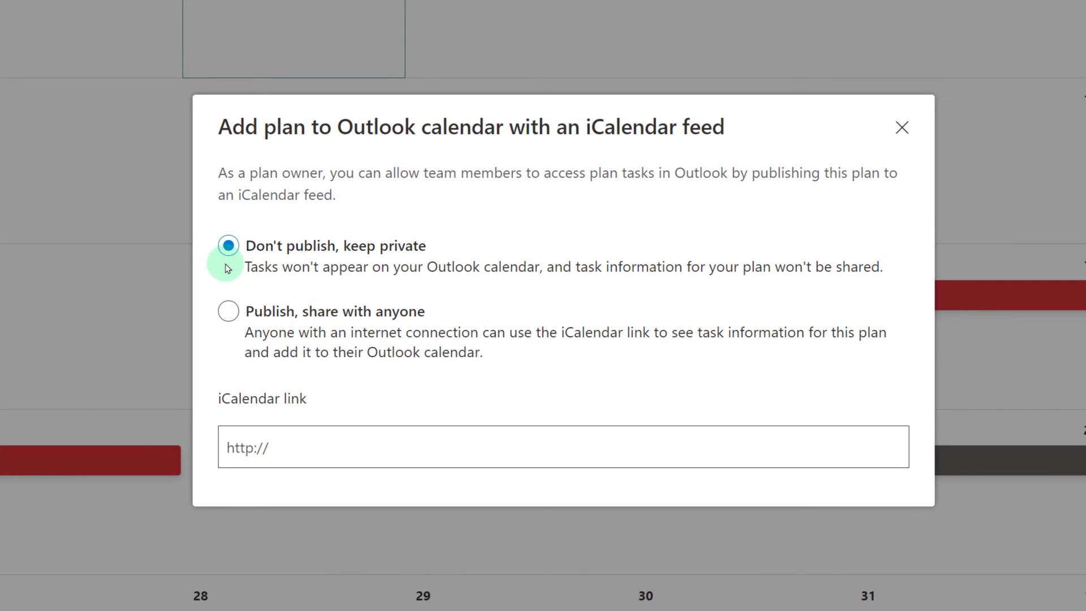
click(228, 314)
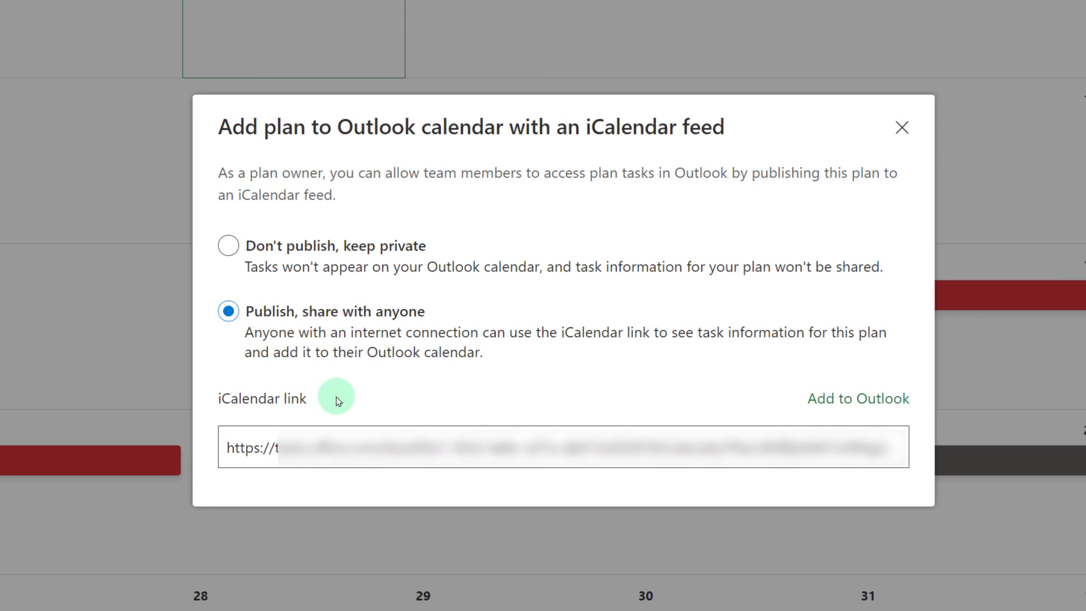
click(846, 403)
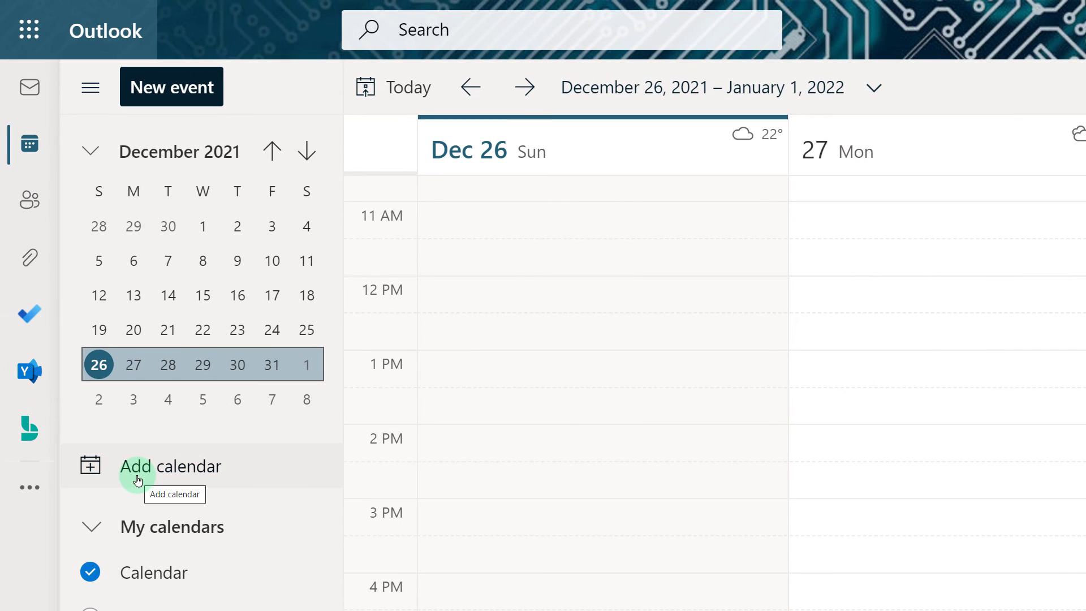
Step: In the Outlook calendar, subscribe from web to the plan's iCalendar link, name it TrainingTeam, and import it into My calendars
click(142, 477)
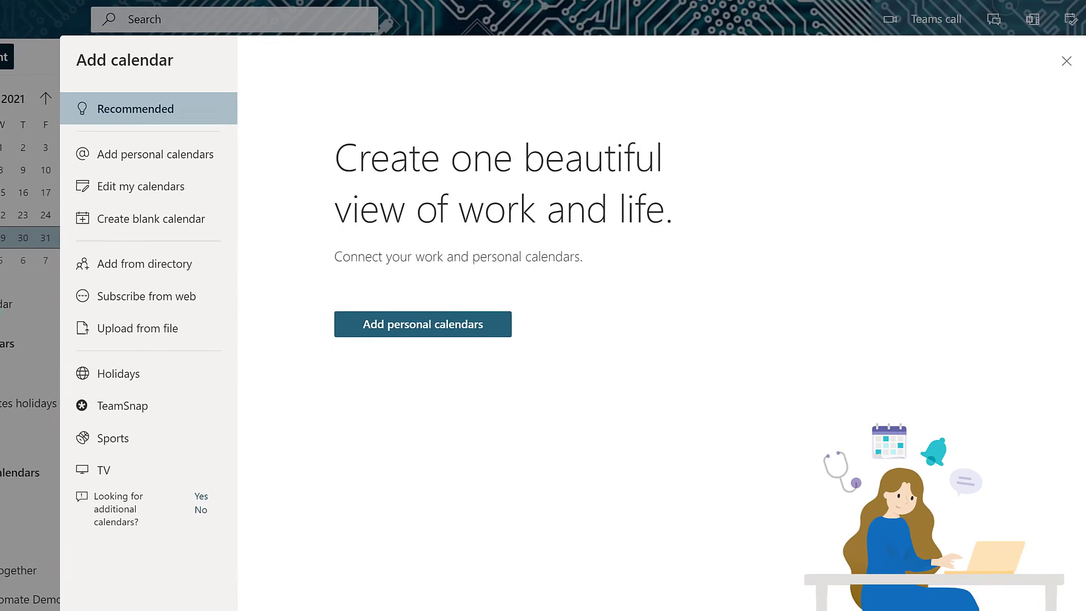
click(118, 296)
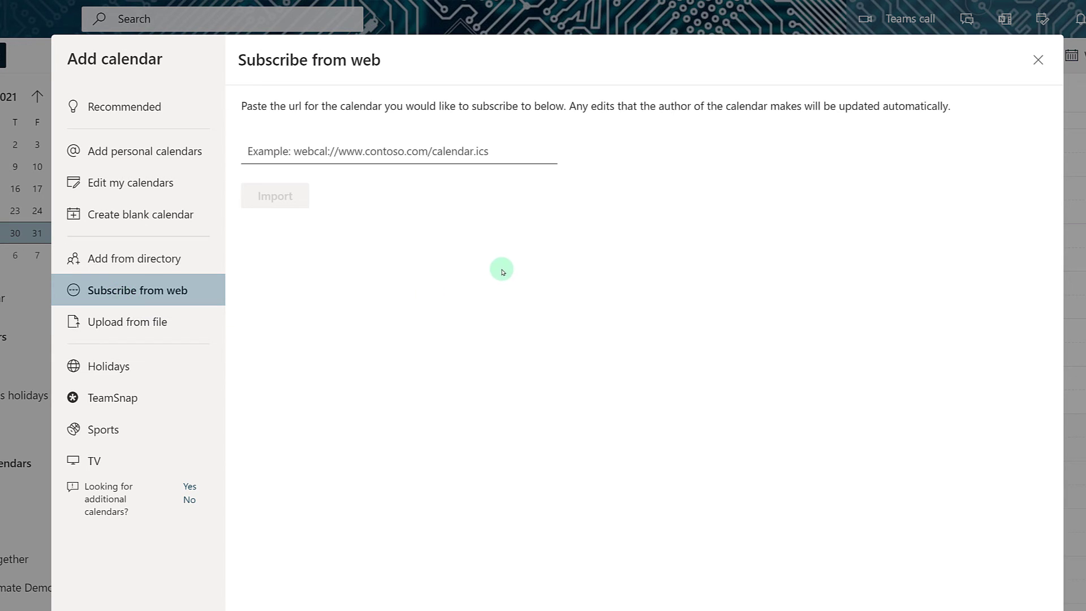
key(ctrl+v)
click(394, 195)
text(Tr)
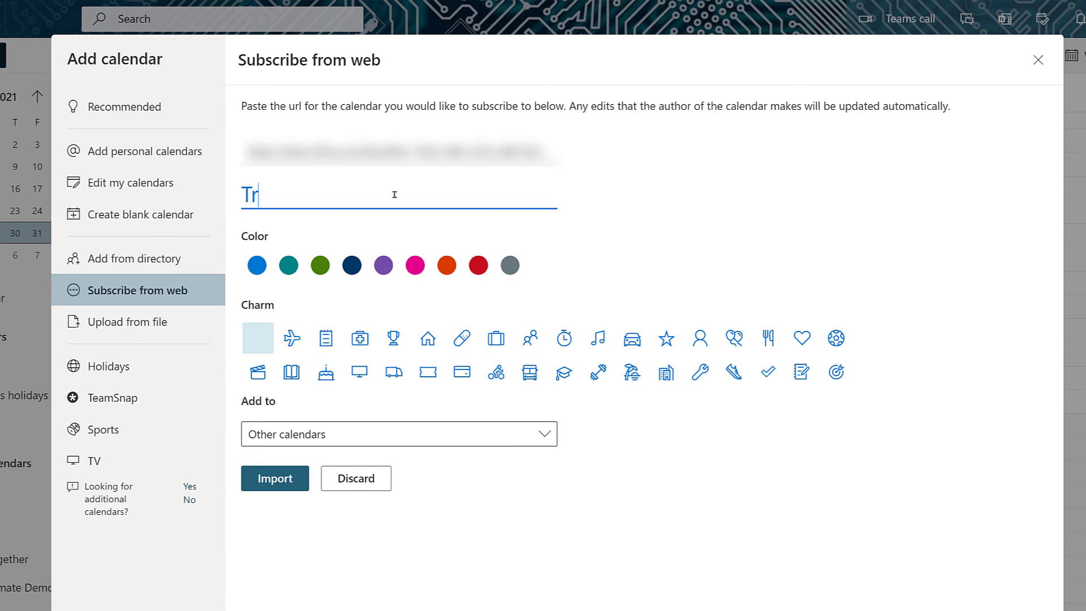
text(ainingTeam)
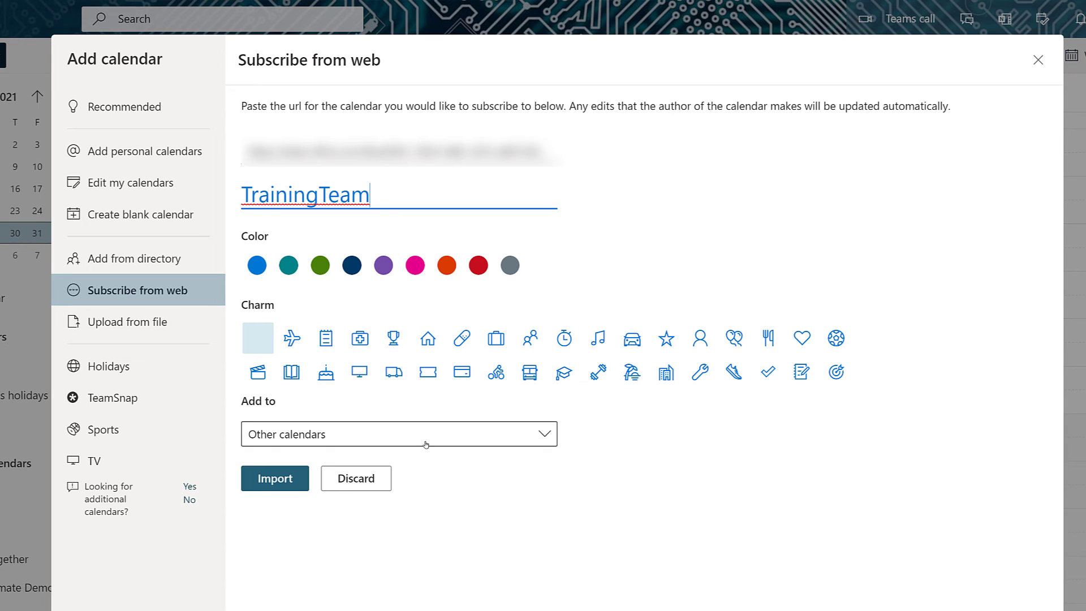
click(427, 440)
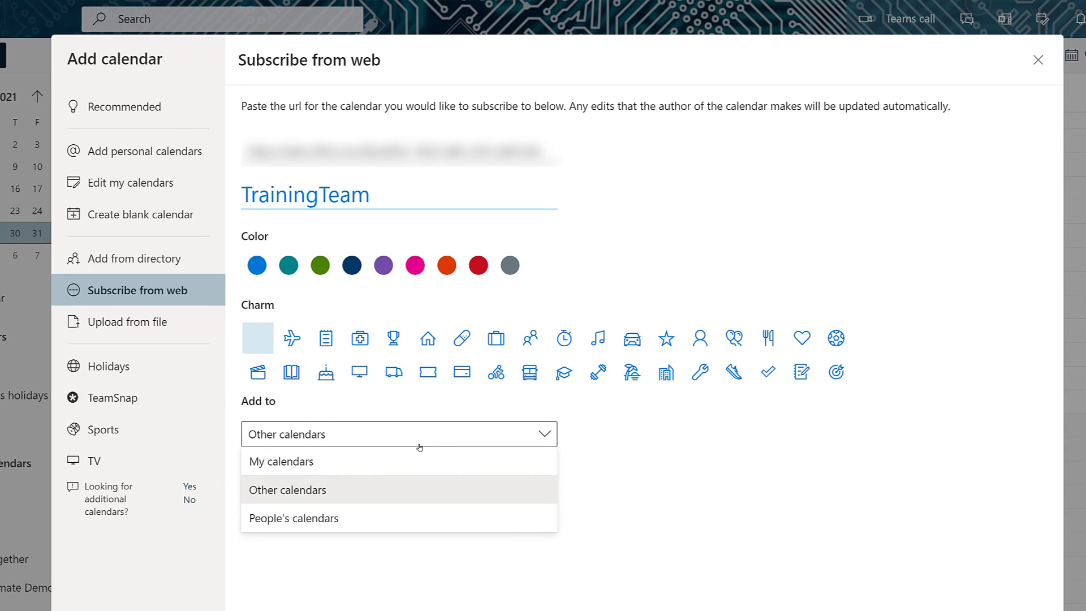
click(295, 469)
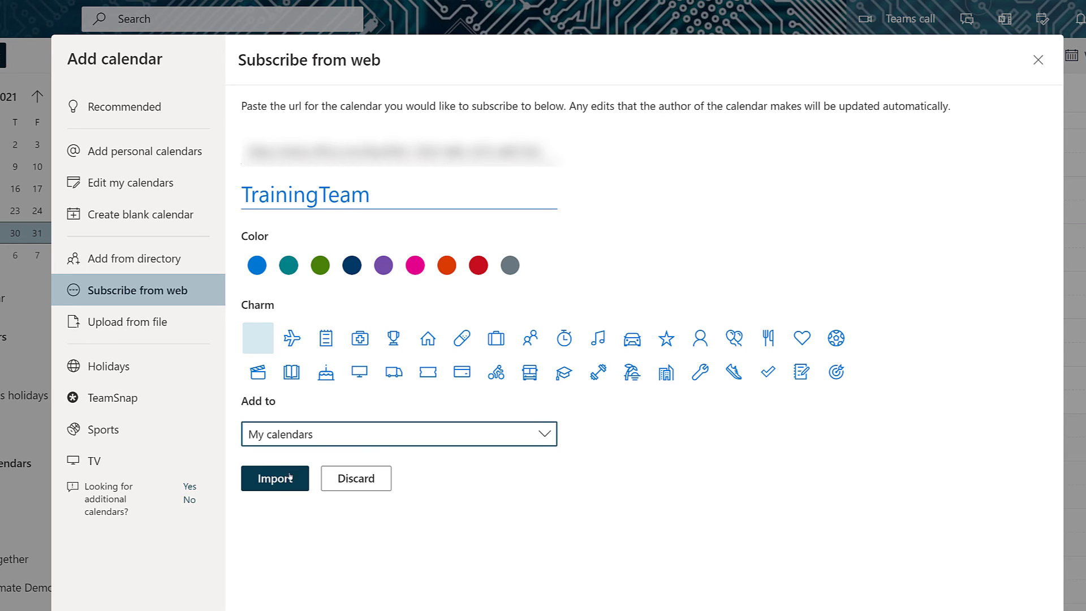
click(276, 486)
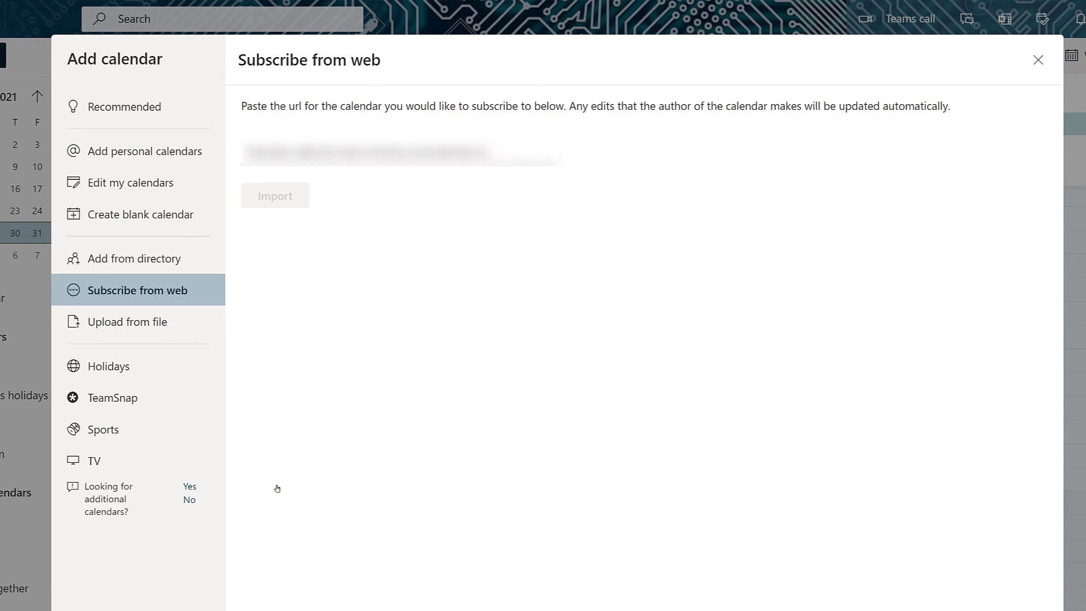
click(1038, 60)
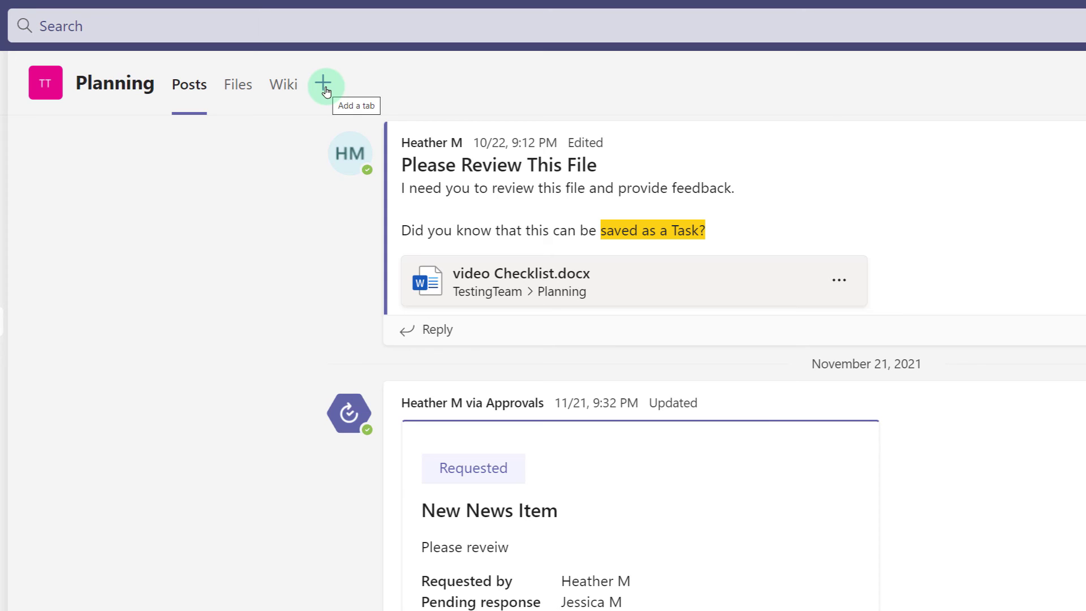
Step: In Microsoft Teams, add a Tasks by Planner and To Do tab to the Planning channel using the existing Tasks plan, without posting to the channel
click(323, 86)
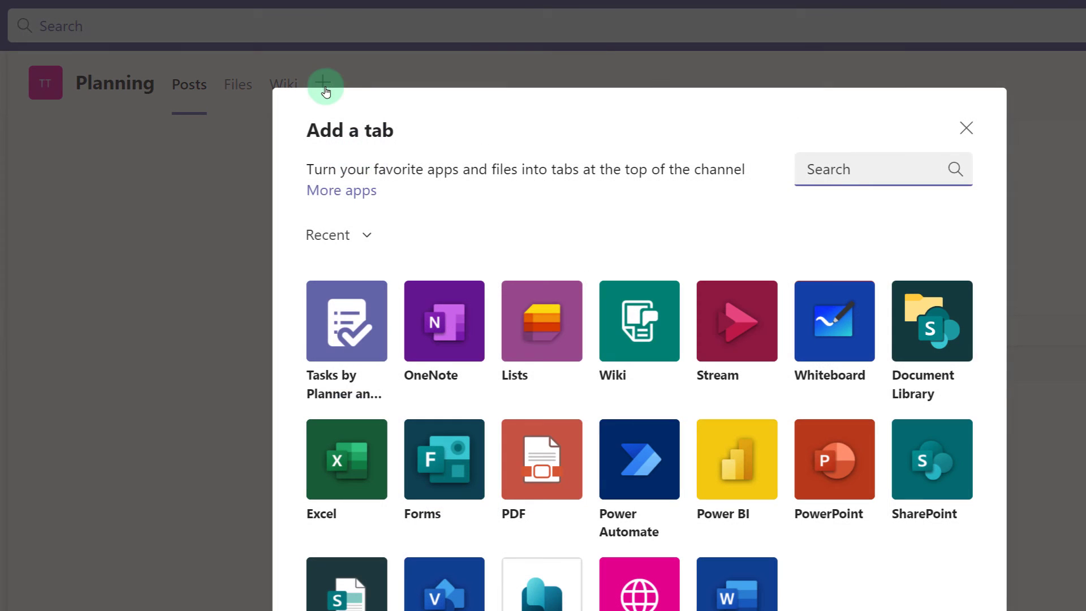
click(320, 318)
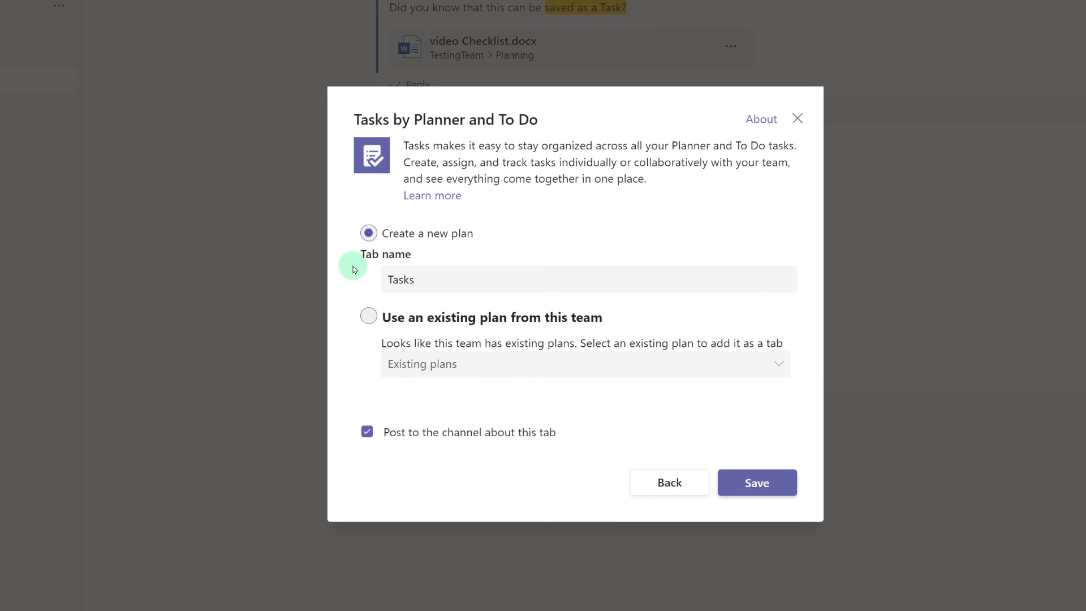
click(364, 323)
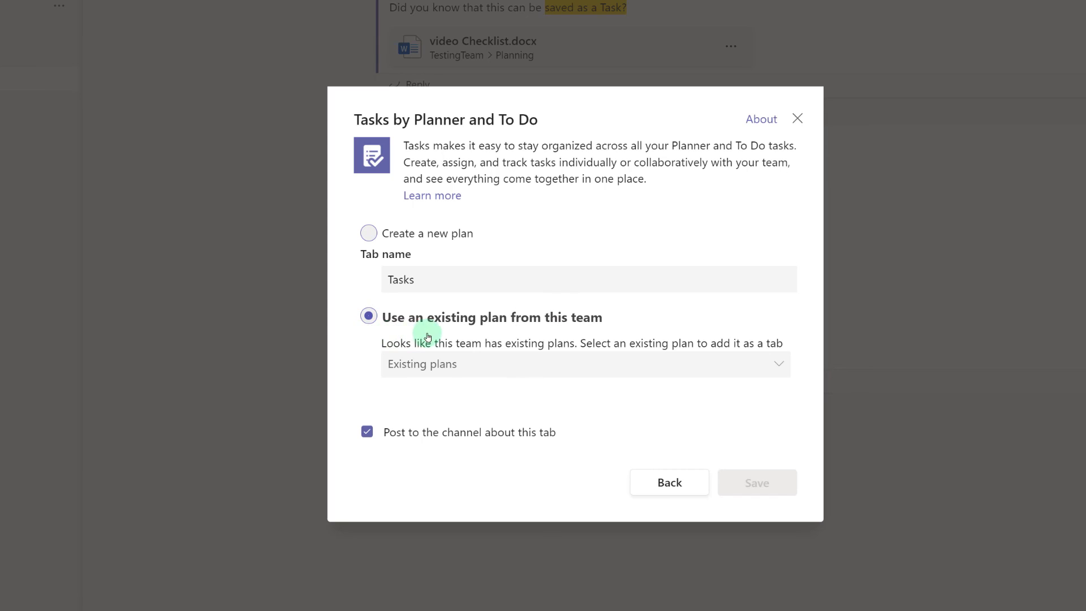
click(778, 369)
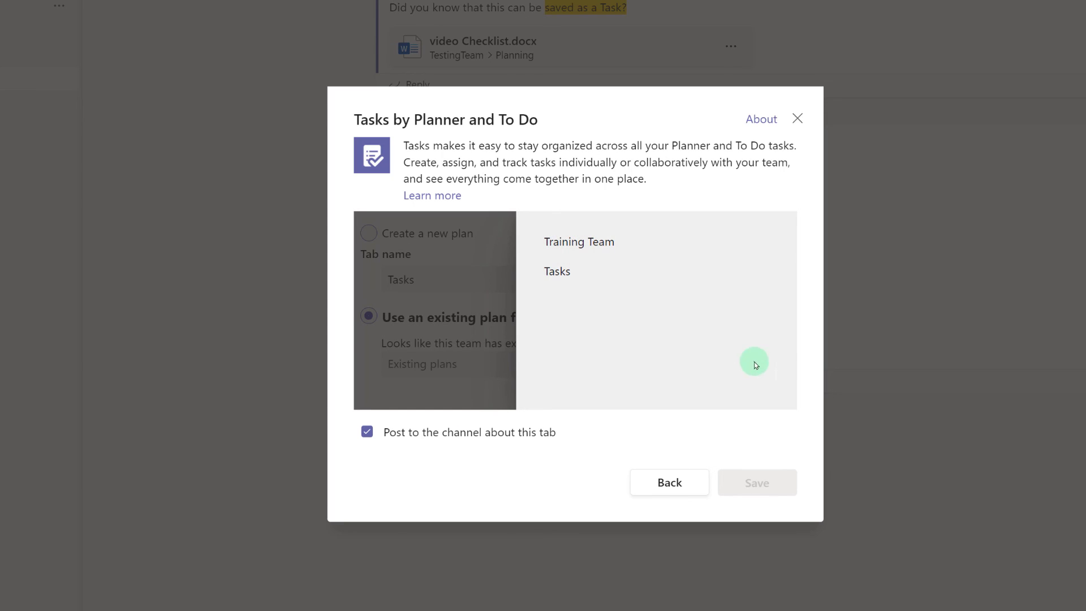
click(552, 278)
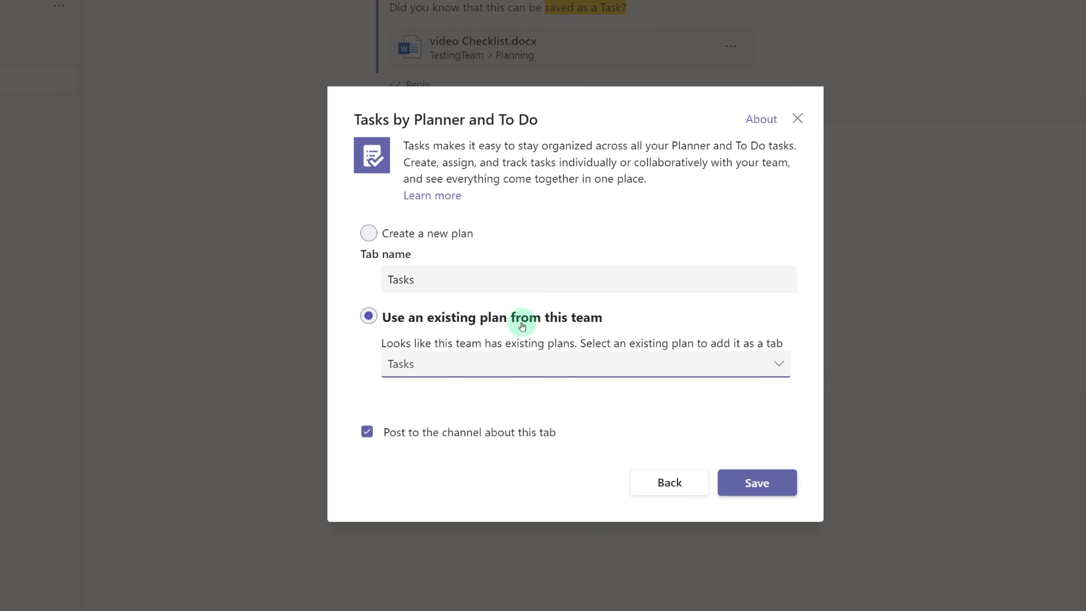
click(367, 439)
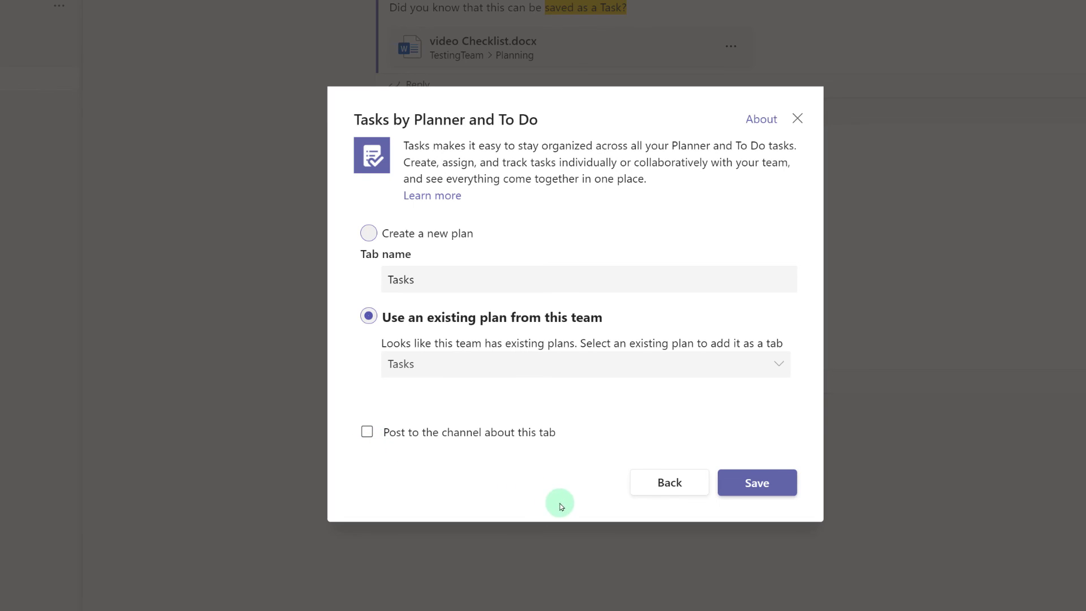
click(758, 485)
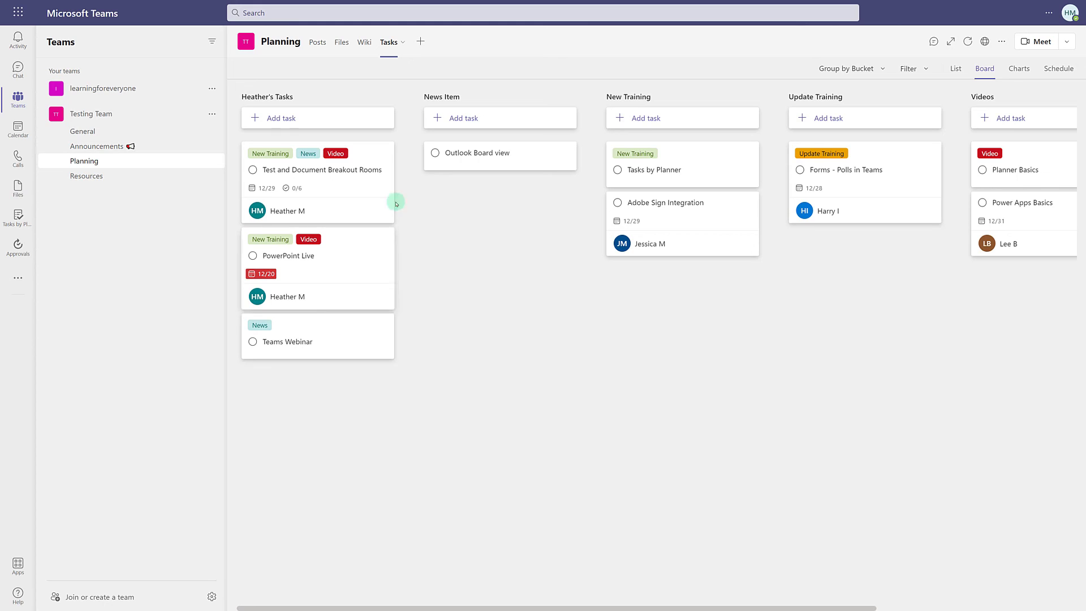
click(402, 43)
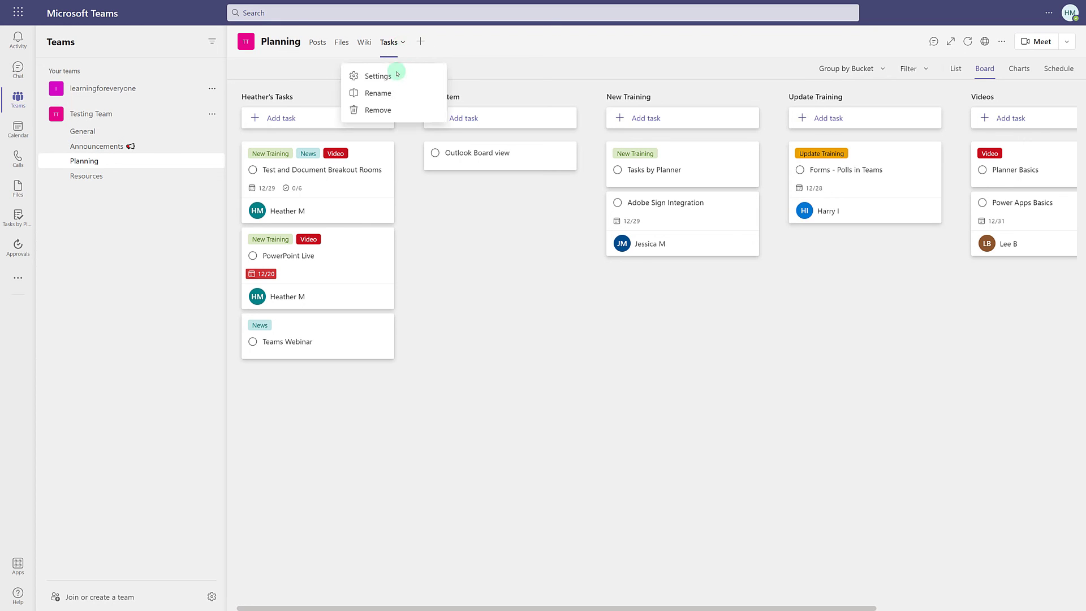
click(390, 96)
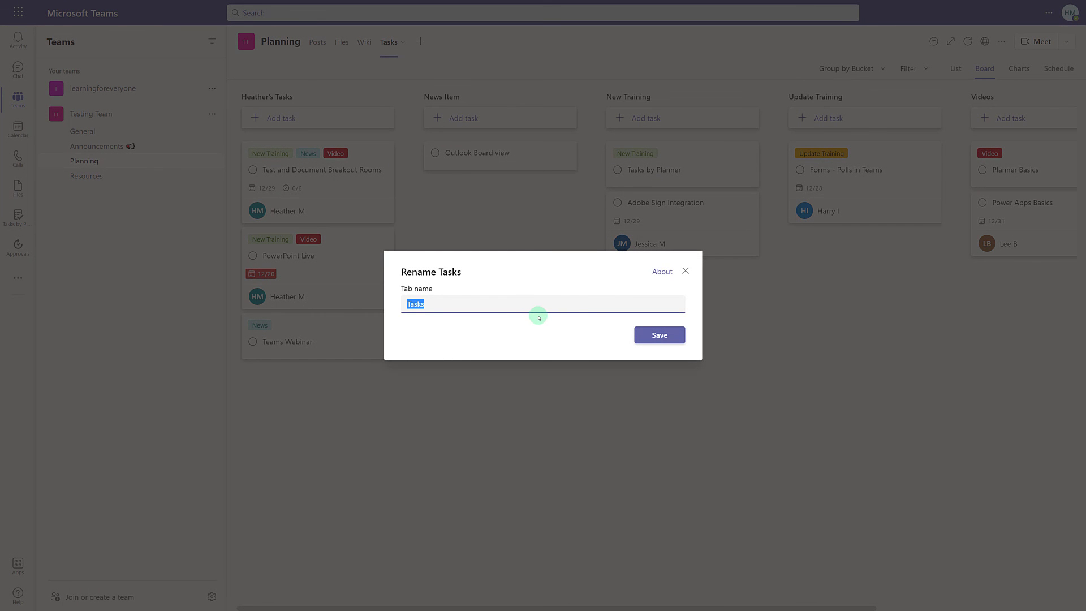
click(685, 271)
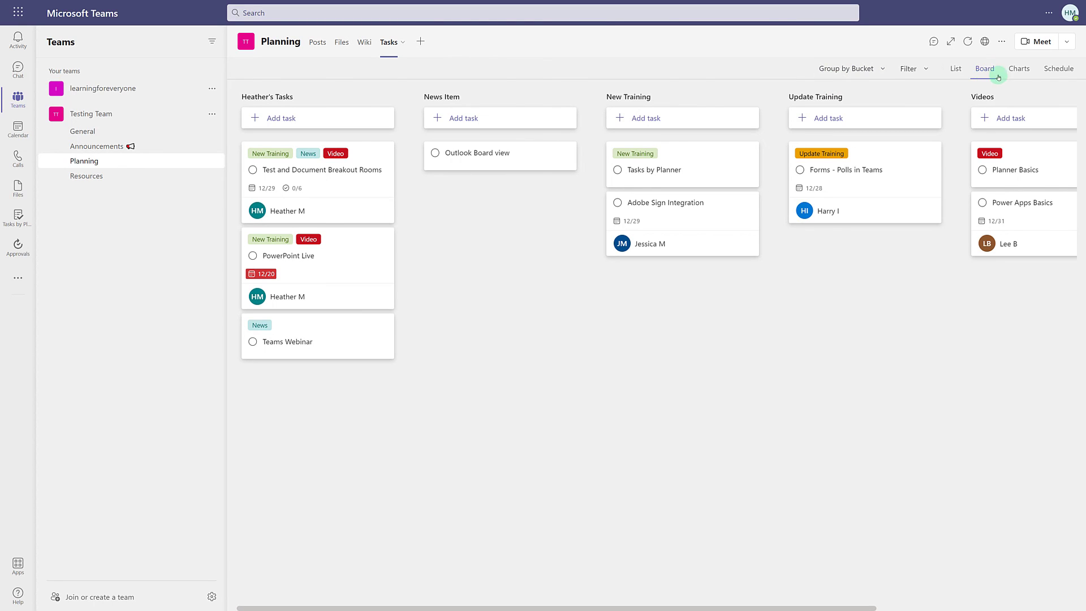
Step: Review the Tasks tab's charts, schedule and list views and the Test and Document Breakout Rooms task's options, and return to the board
click(1019, 74)
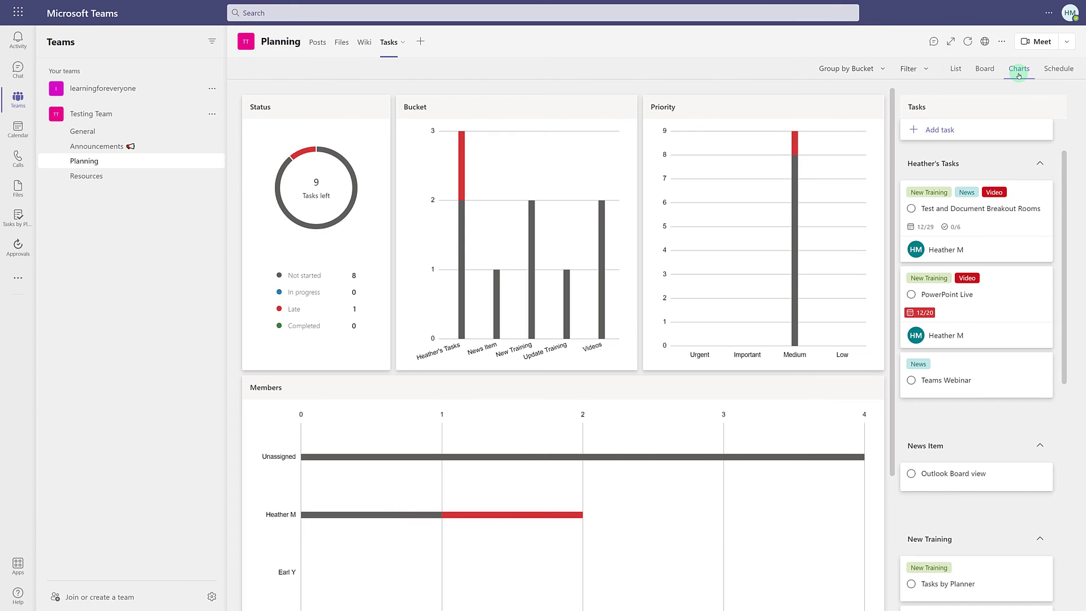
click(1055, 73)
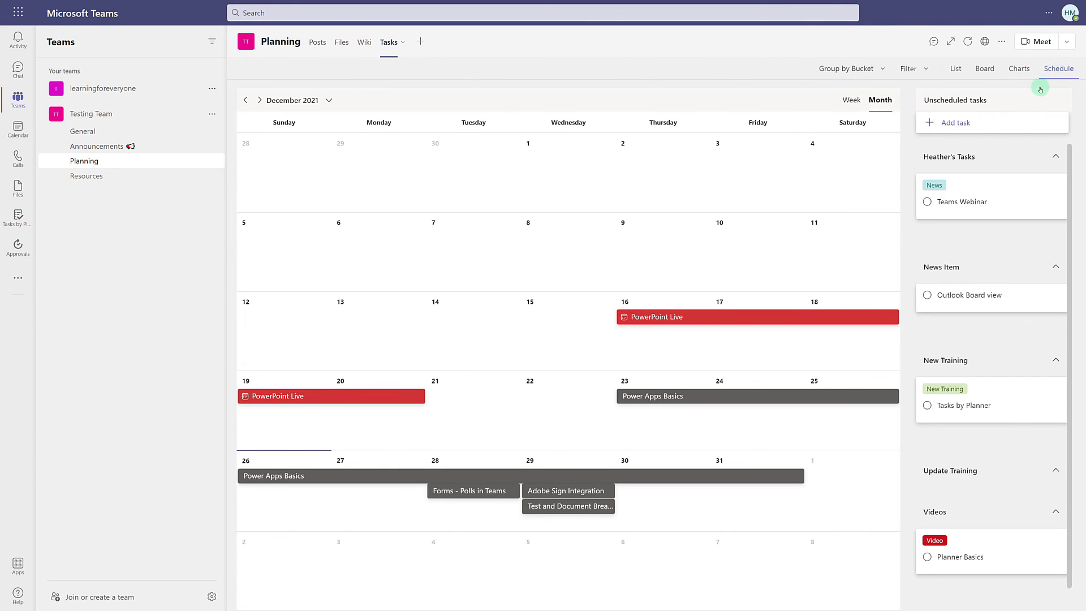
click(954, 73)
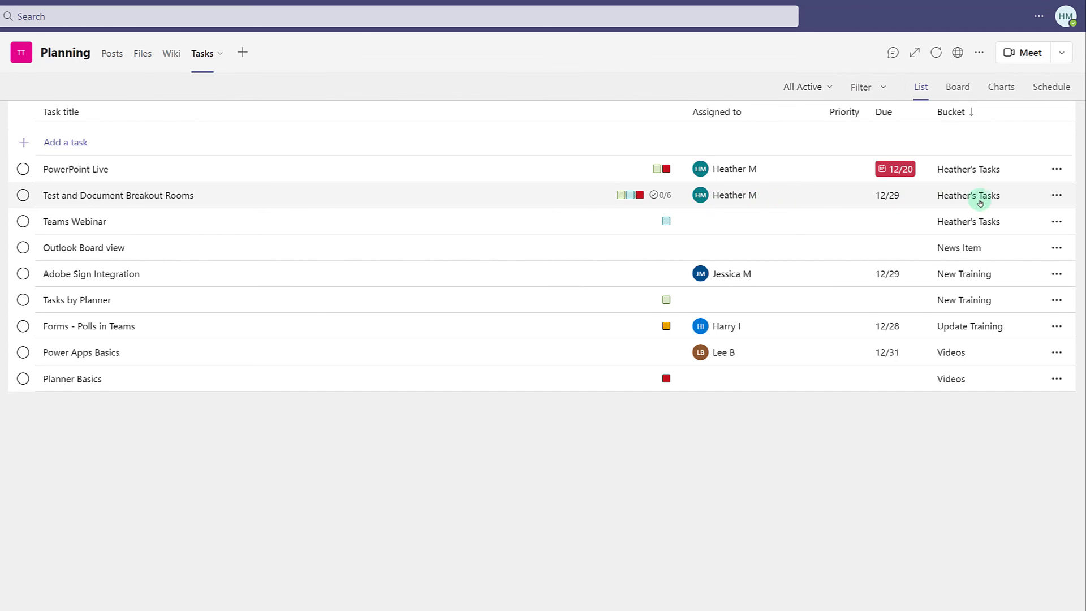
click(1053, 196)
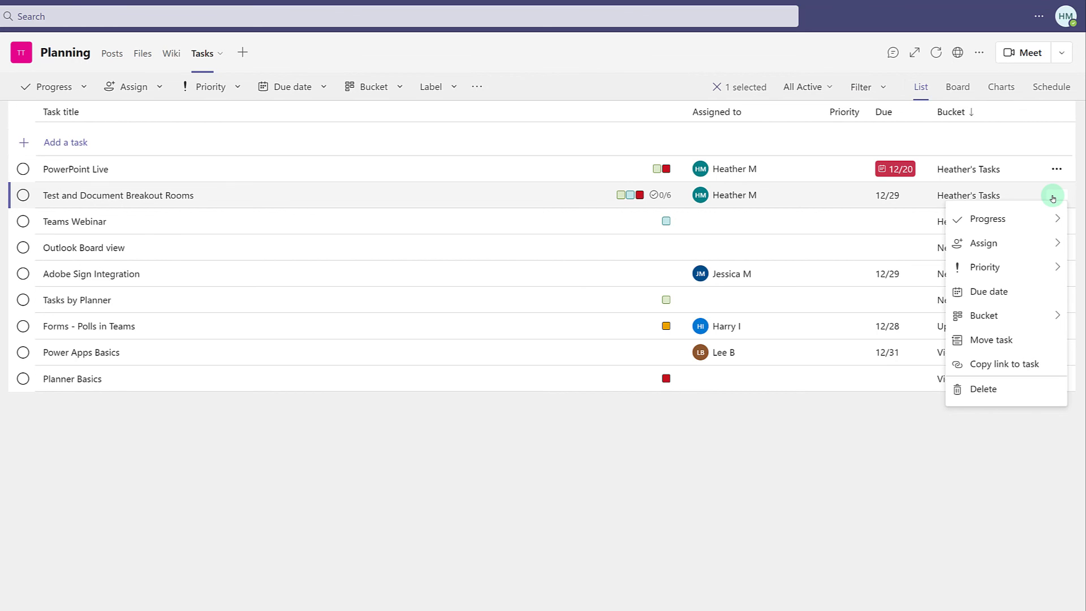
click(954, 92)
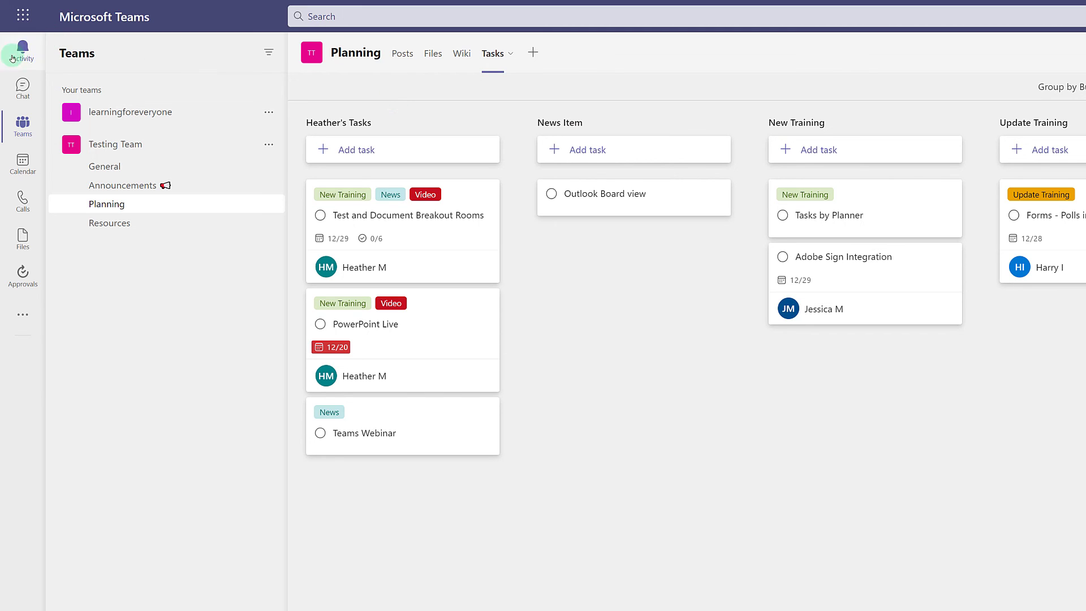
Step: Pin the Tasks by Planner and To Do app to the Teams app bar
click(21, 316)
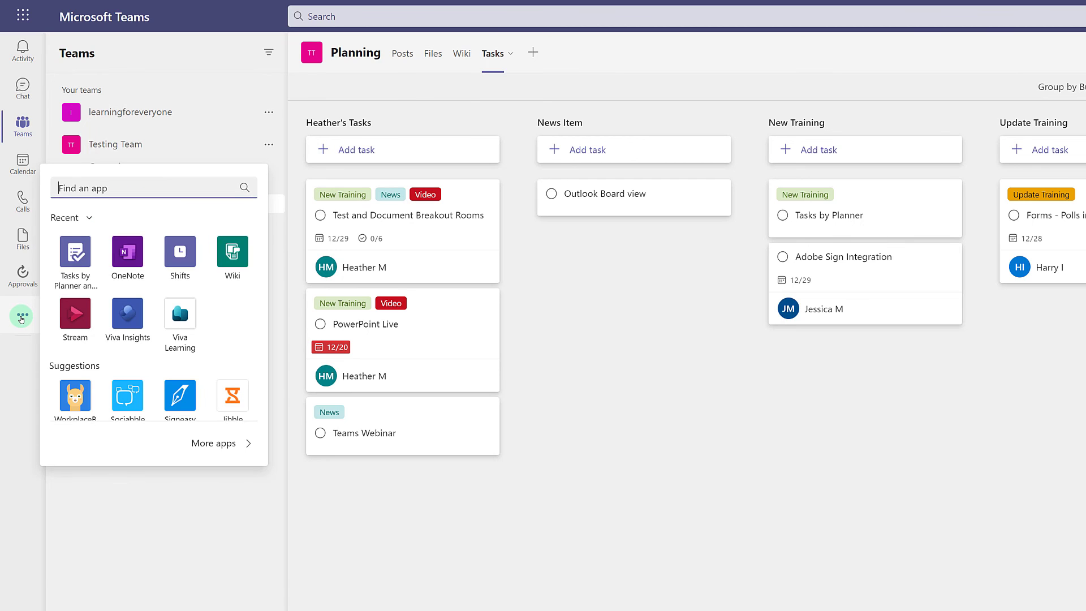
right_click(72, 276)
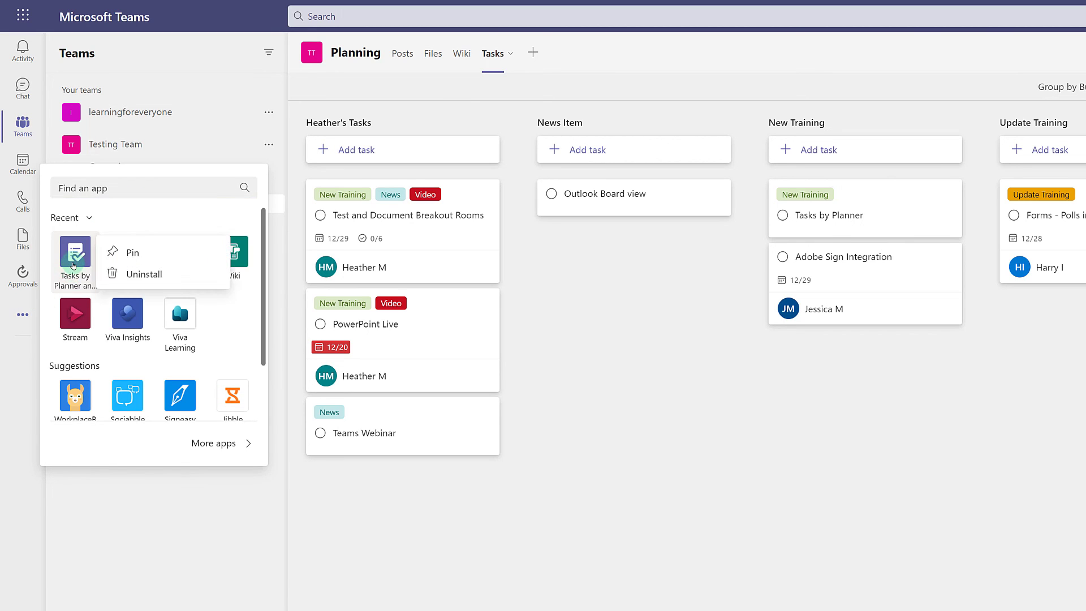
click(125, 256)
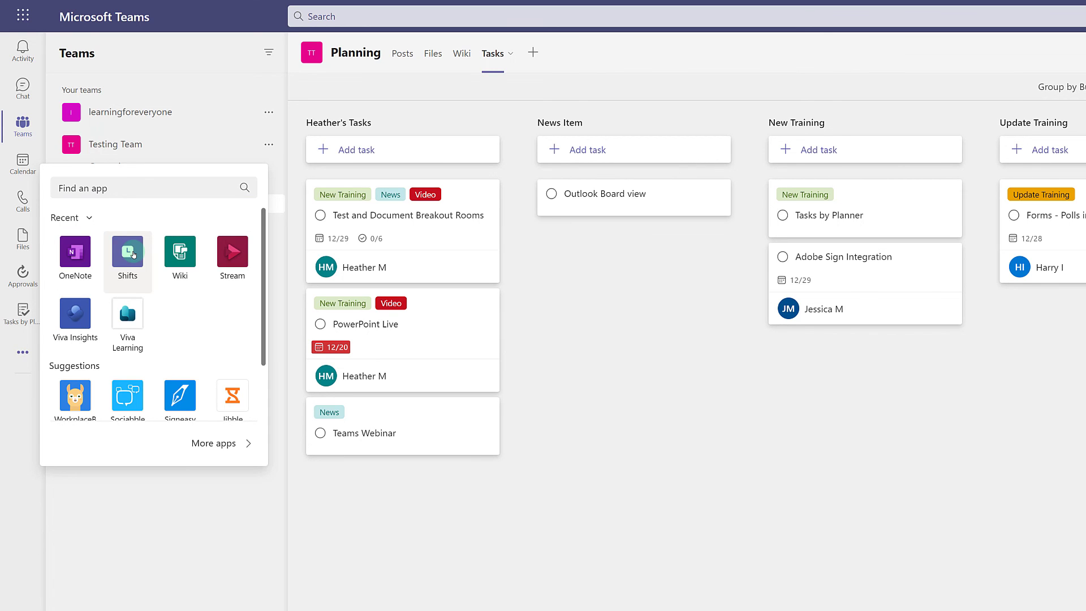
Step: Open the pinned Tasks app and review the assigned tasks and the Testing Team's shared plans
click(35, 333)
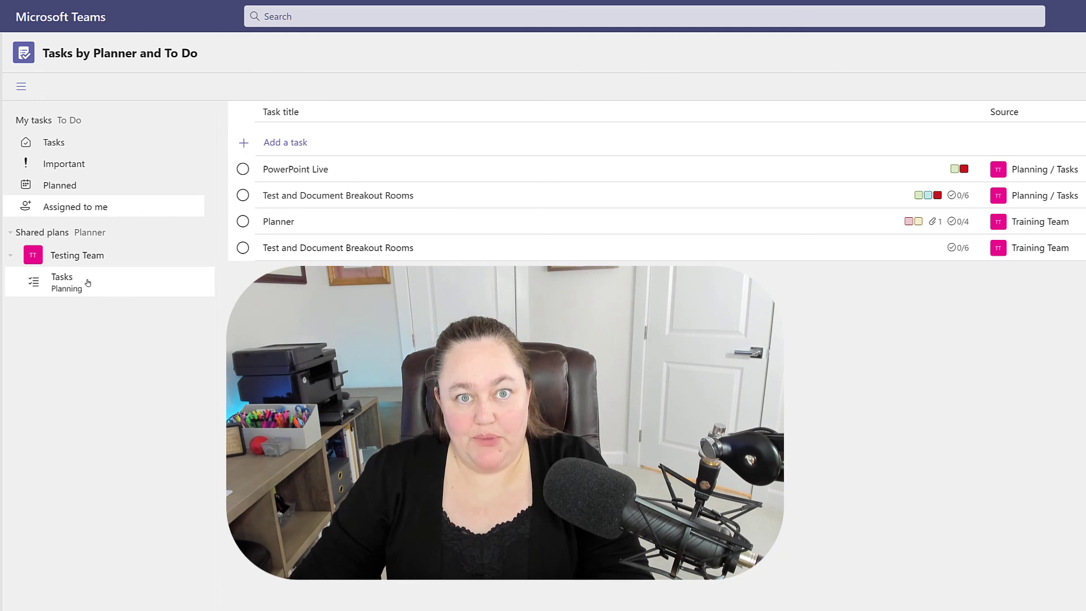
click(54, 255)
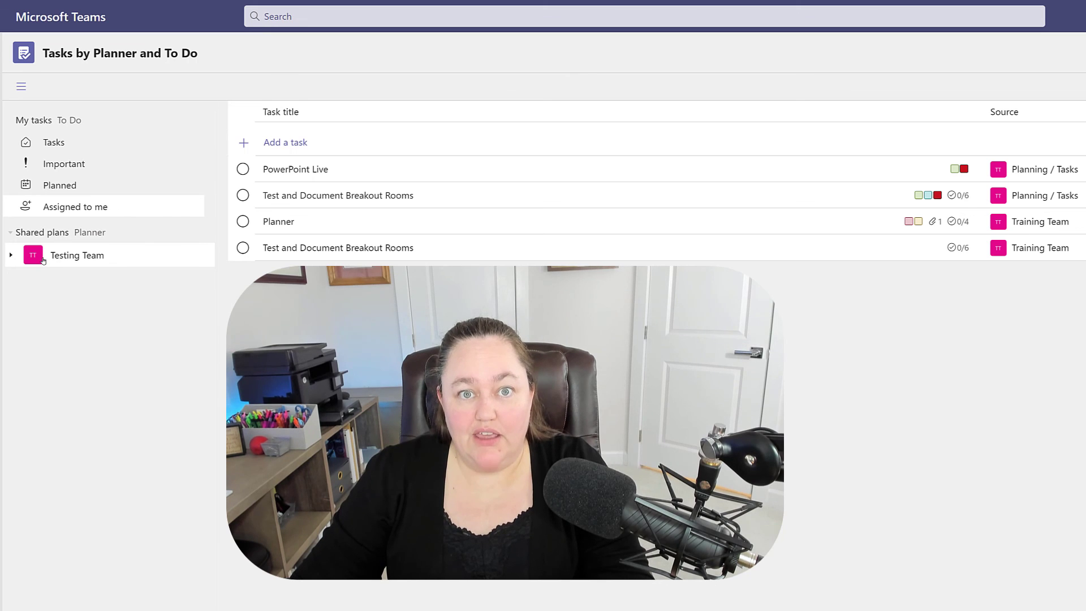
click(55, 257)
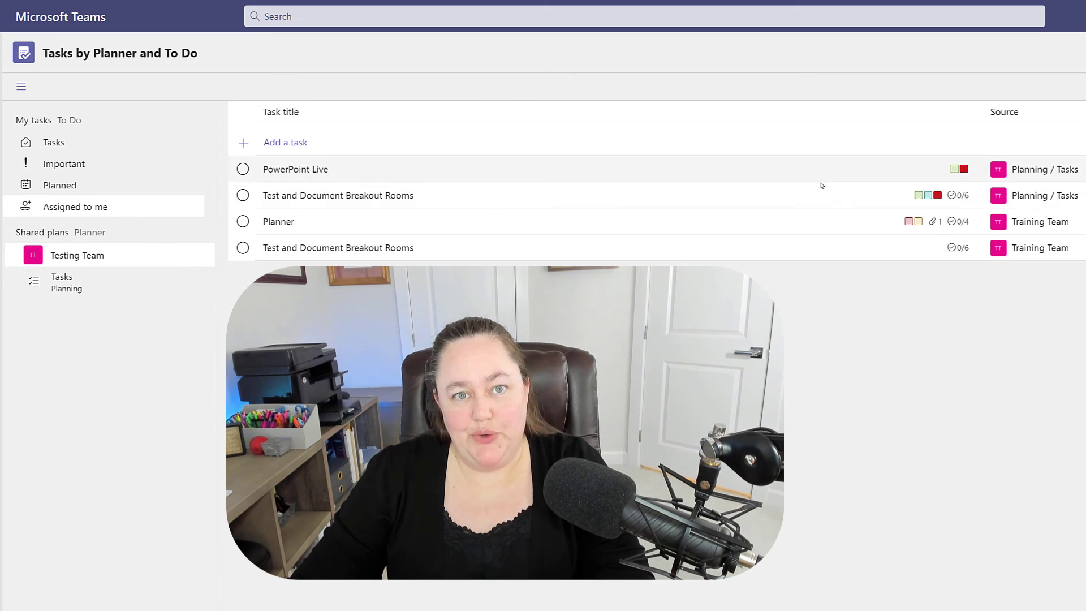